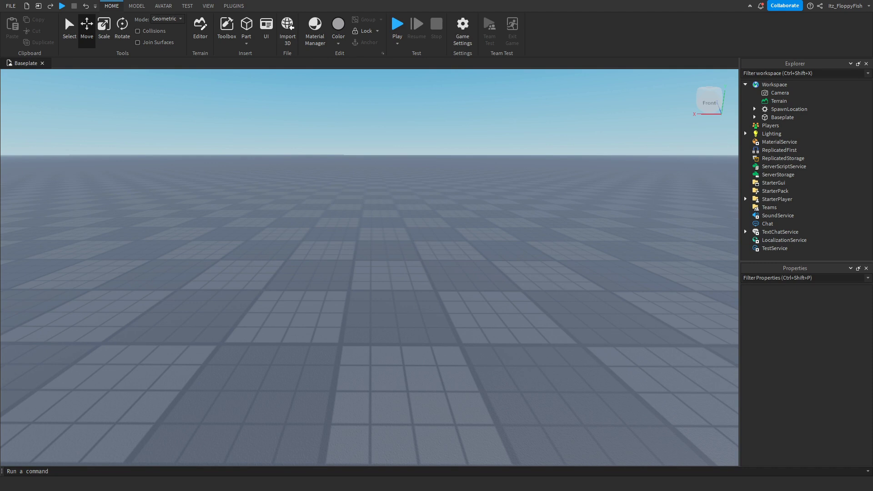
# Insert a ScreenGui into StarterGui using the Explorer's + button.
pyautogui.click(209, 6)
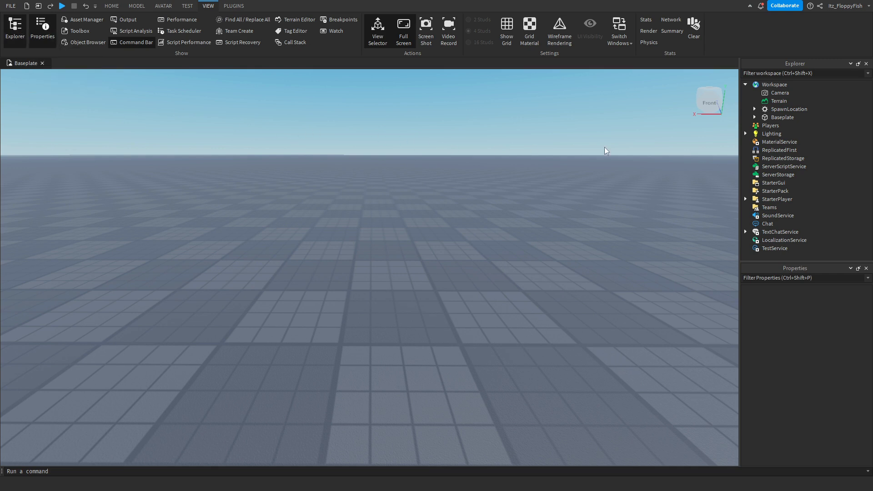
pyautogui.click(767, 183)
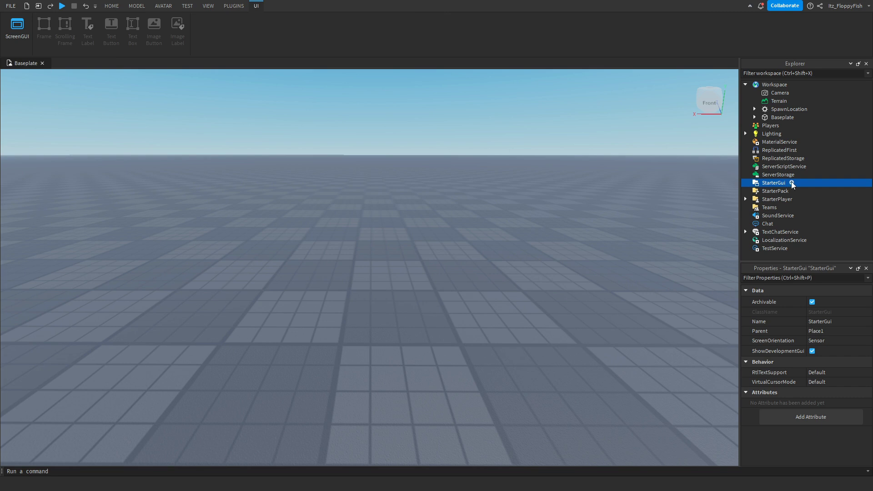
pyautogui.click(791, 183)
pyautogui.click(765, 217)
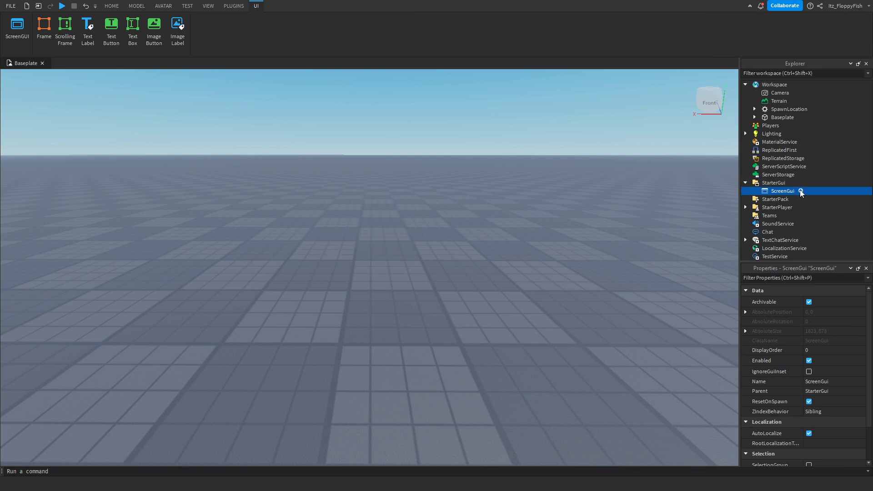
# Add a Frame to the ScreenGui and stretch it across the whole viewport.
pyautogui.click(800, 193)
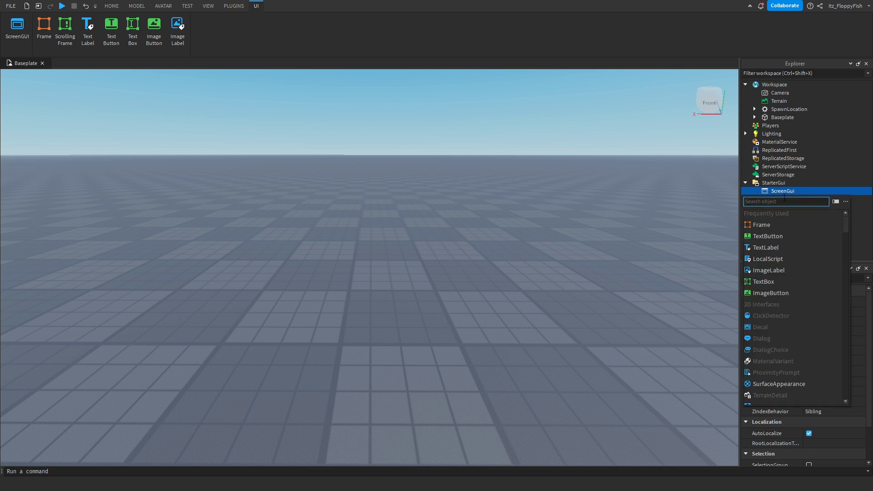
pyautogui.click(767, 224)
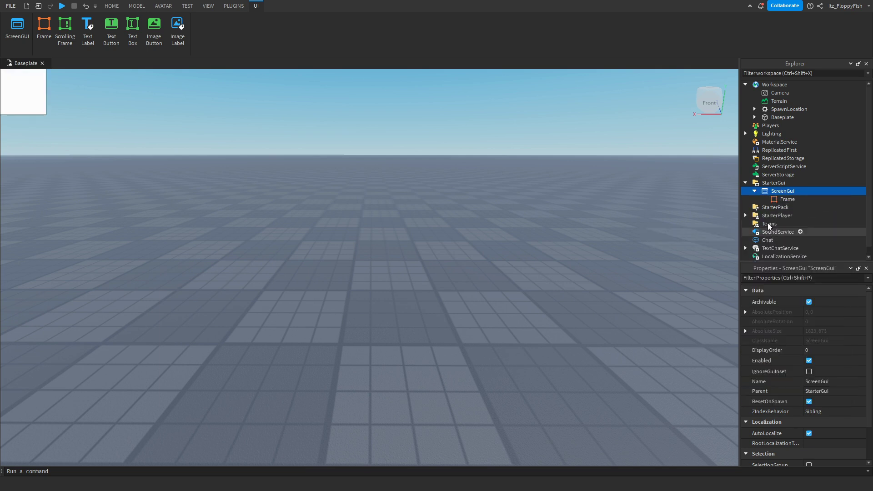
pyautogui.click(787, 199)
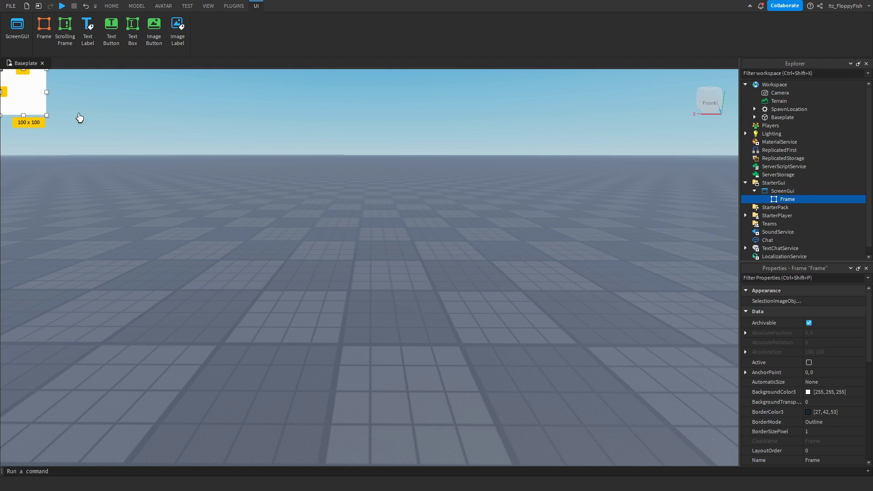
pyautogui.moveTo(46, 114); pyautogui.dragTo(737, 465)
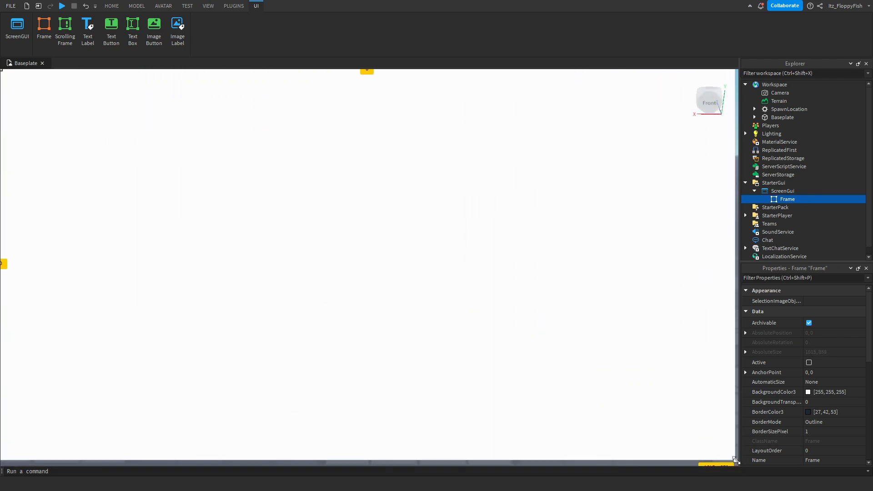
pyautogui.scroll(-3, 782, 417)
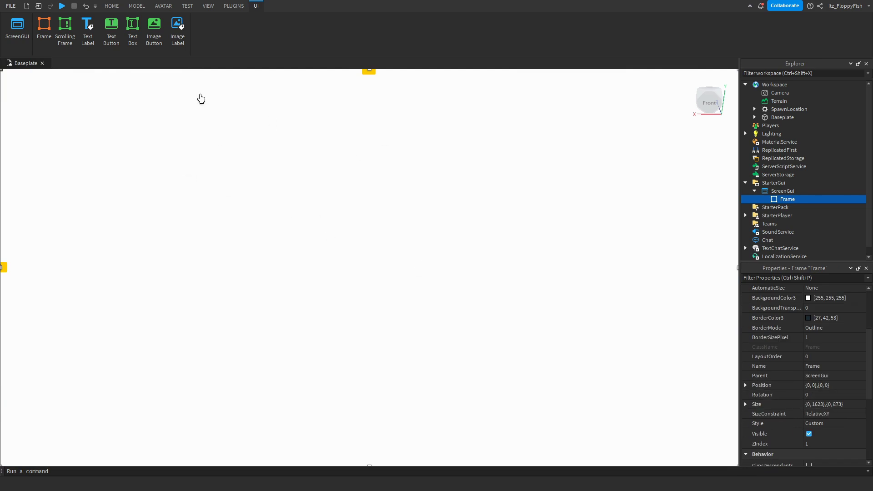
pyautogui.scroll(3, 818, 348)
# Set the frame's BackgroundTransparency to 1 and name it MainFrame.
pyautogui.click(822, 370)
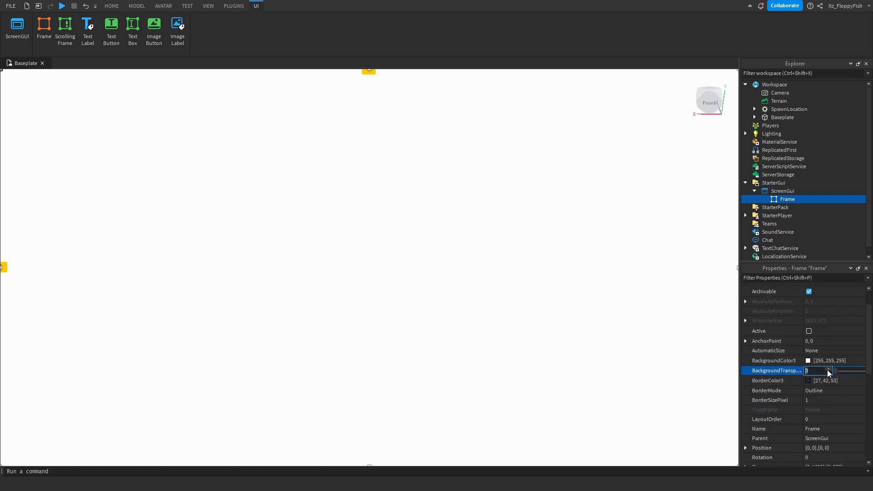
pyautogui.write('1')
pyautogui.press('Return')
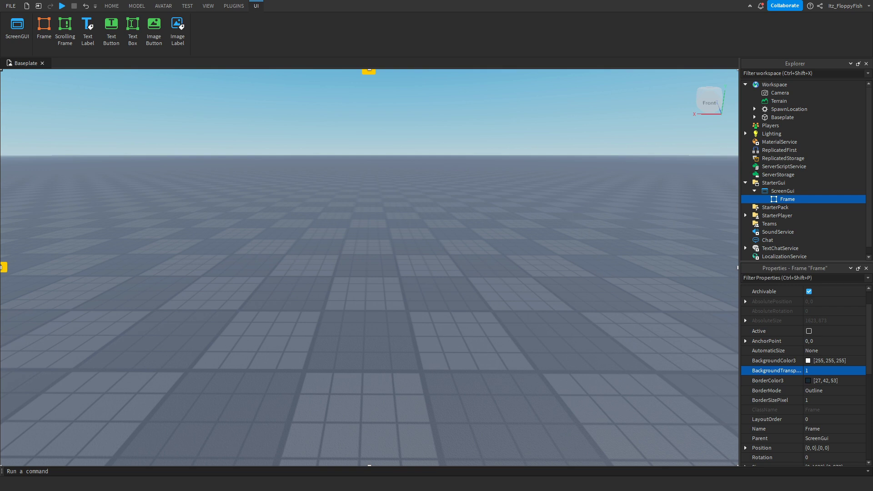
pyautogui.scroll(-5, 821, 383)
pyautogui.scroll(-1, 815, 387)
pyautogui.scroll(5, 817, 386)
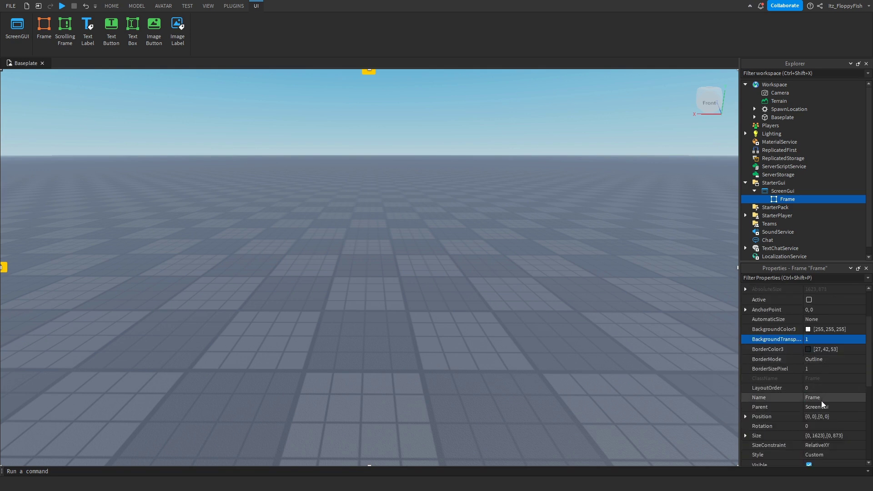
pyautogui.click(821, 398)
pyautogui.write('MainFram')
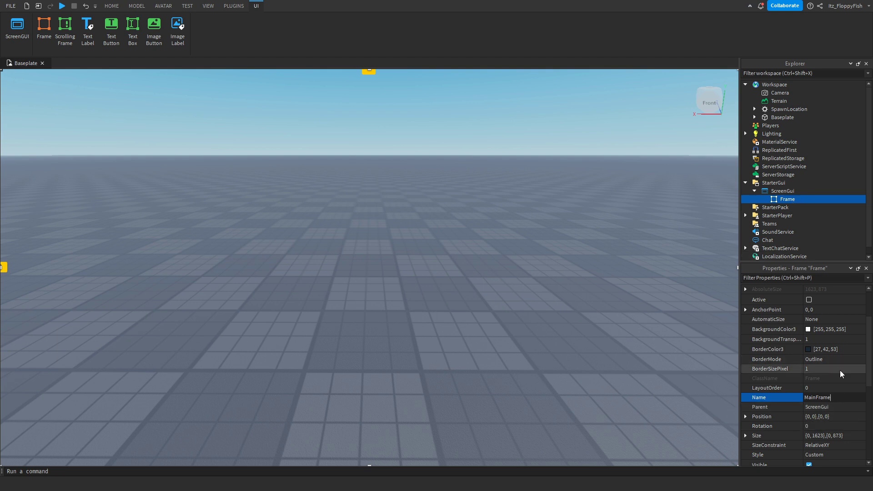
pyautogui.press('Return')
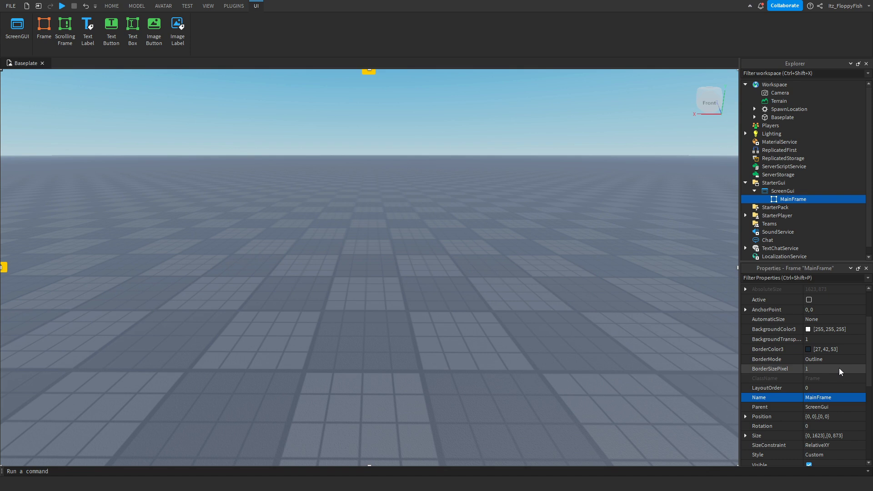
# Add a TextButton to MainFrame, centre it on screen, and name it Play.
pyautogui.click(812, 199)
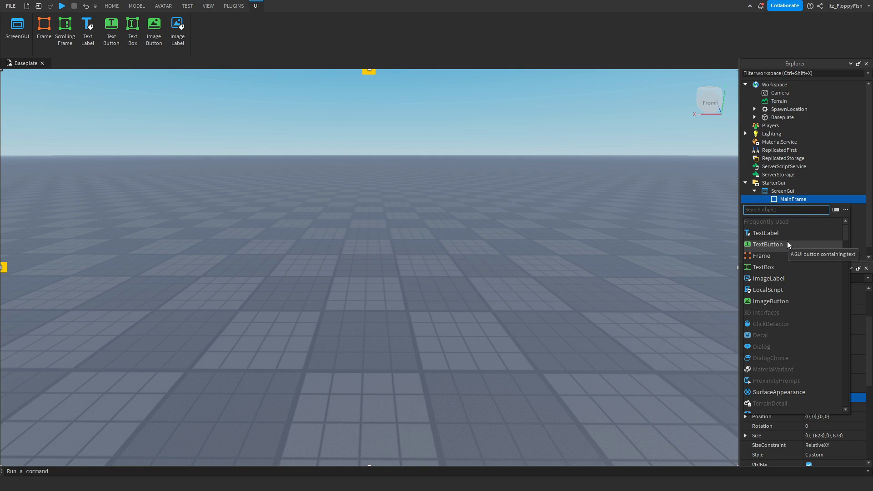
pyautogui.click(784, 245)
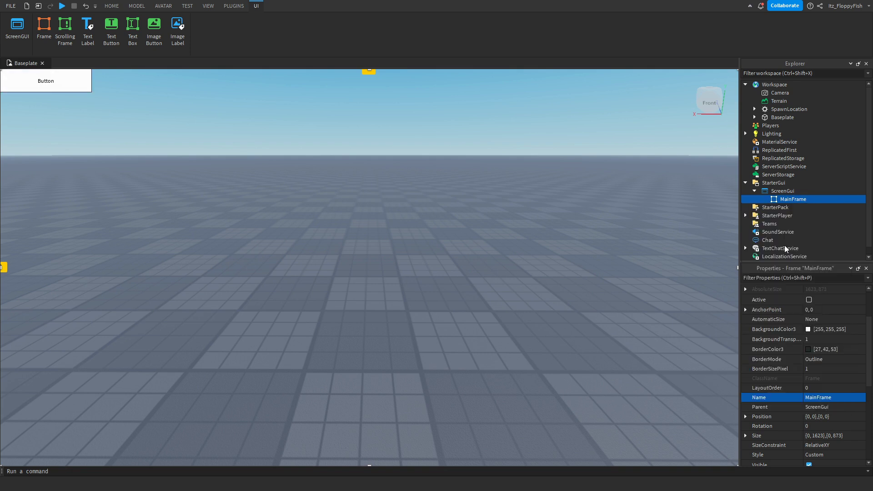
pyautogui.moveTo(78, 82); pyautogui.dragTo(394, 251)
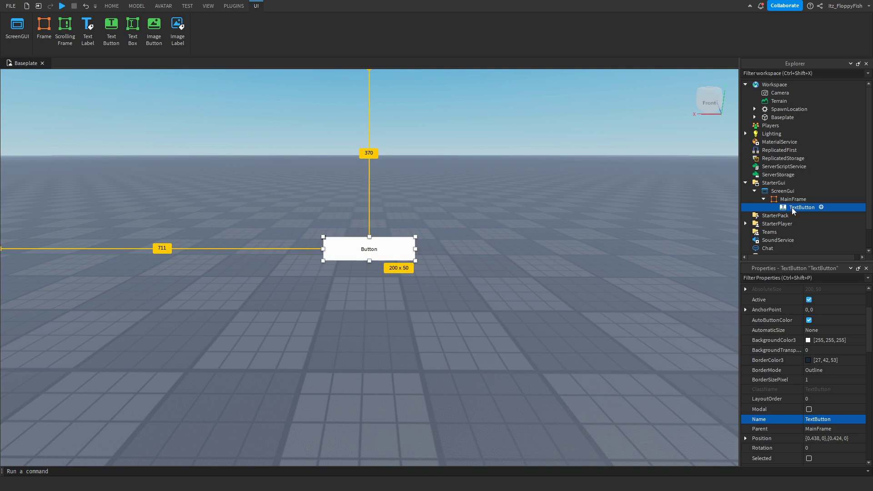
pyautogui.click(826, 418)
pyautogui.write('Play')
pyautogui.press('Return')
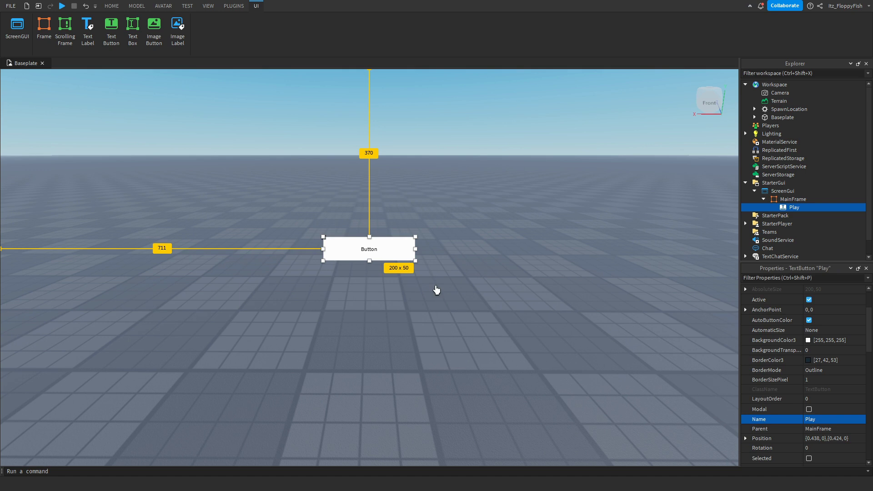
# Set the Play button's text to Play and enable TextScaled.
pyautogui.scroll(-10, 807, 401)
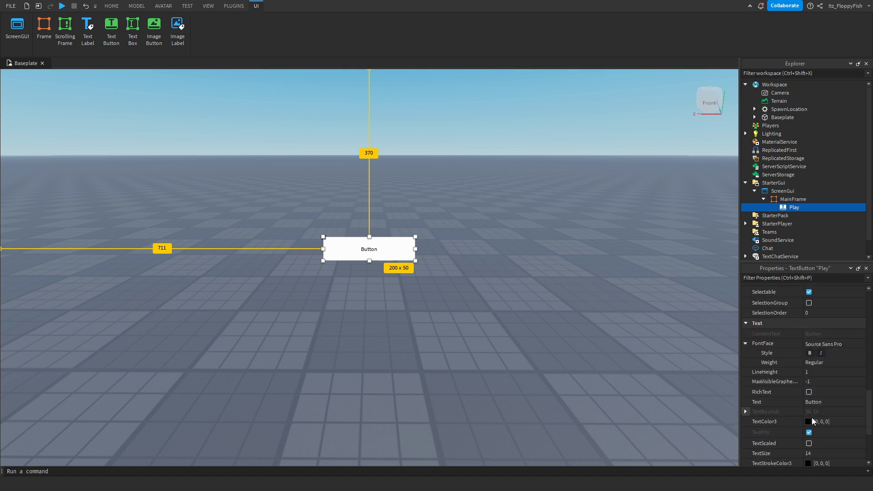
pyautogui.scroll(-1, 818, 395)
pyautogui.click(819, 392)
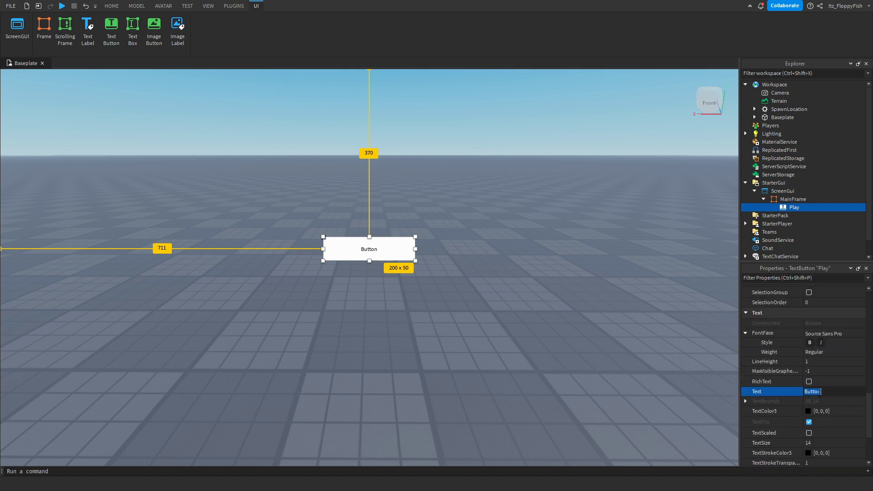
pyautogui.write('Play')
pyautogui.press('Return')
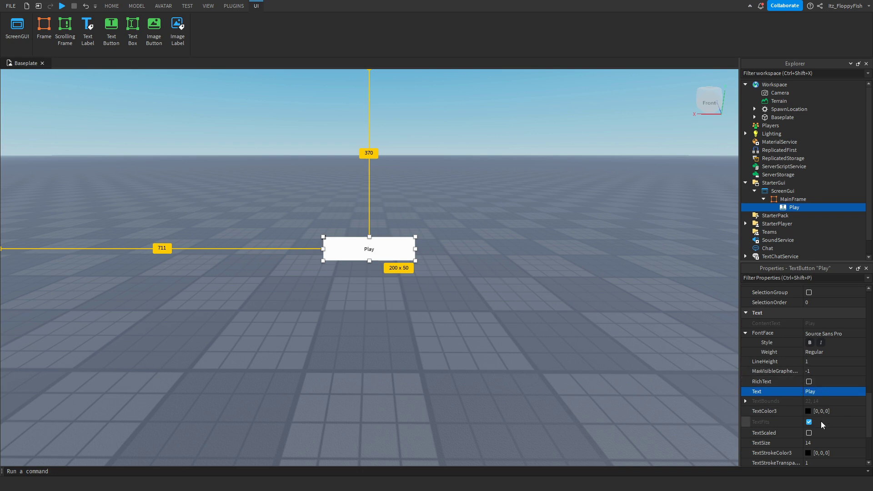
pyautogui.click(809, 432)
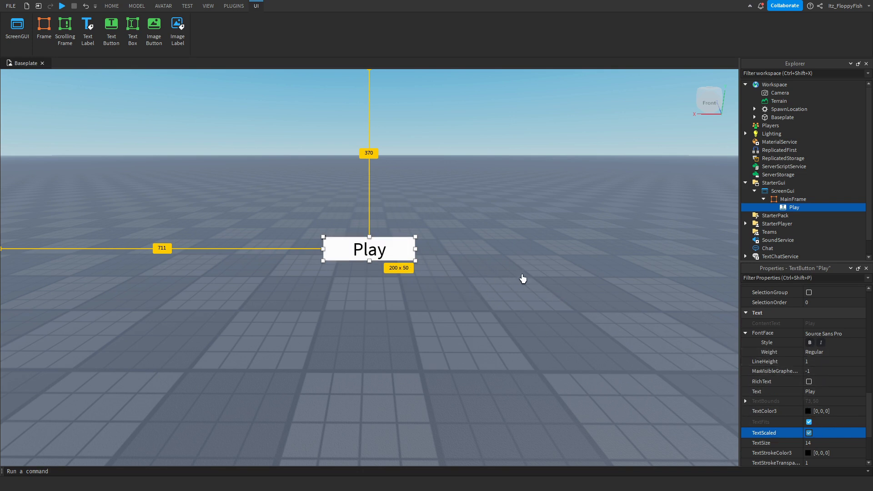
# Add a LocalScript to the Play button and close its script tab.
pyautogui.click(807, 207)
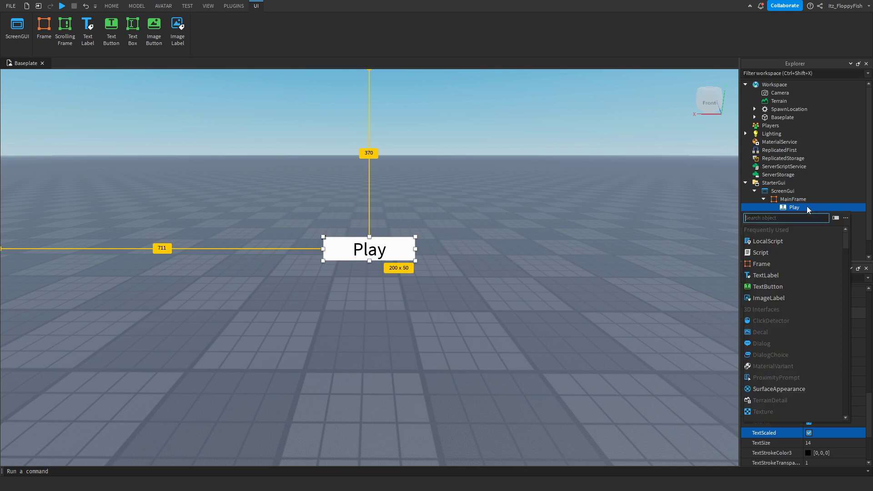
pyautogui.click(792, 241)
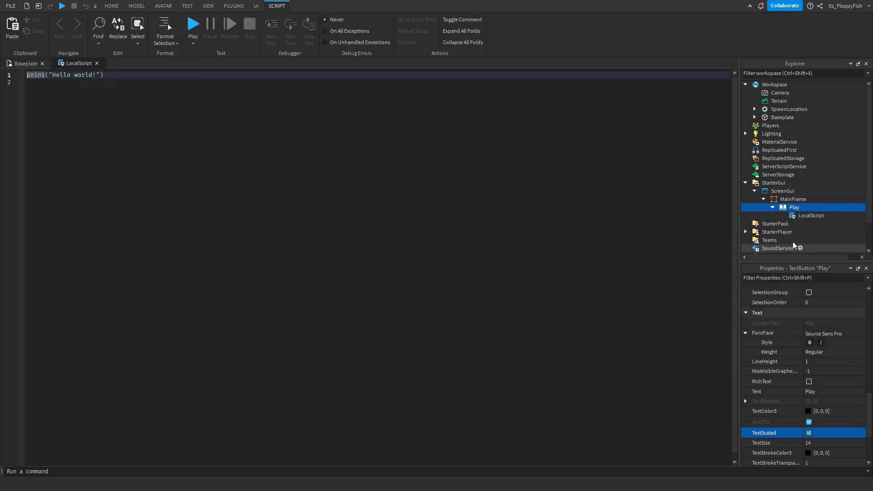
pyautogui.click(96, 63)
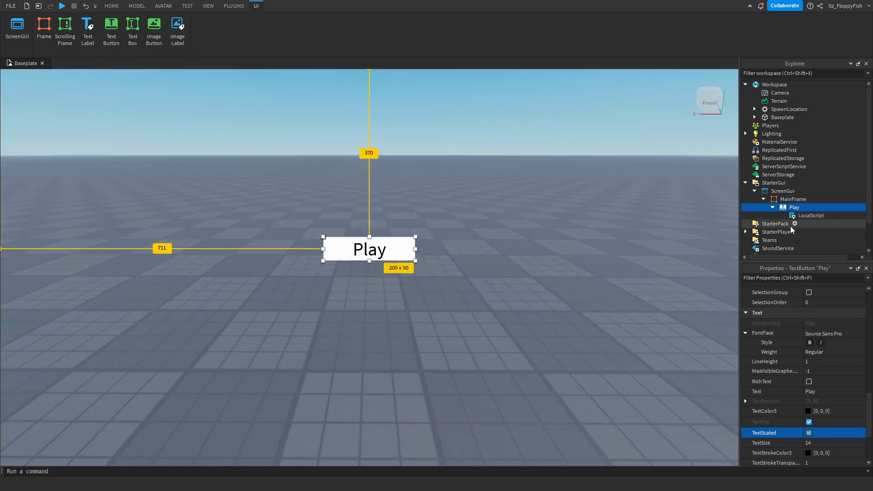
# Add a second TextButton to MainFrame and change its label to Credits.
pyautogui.click(812, 199)
pyautogui.click(772, 272)
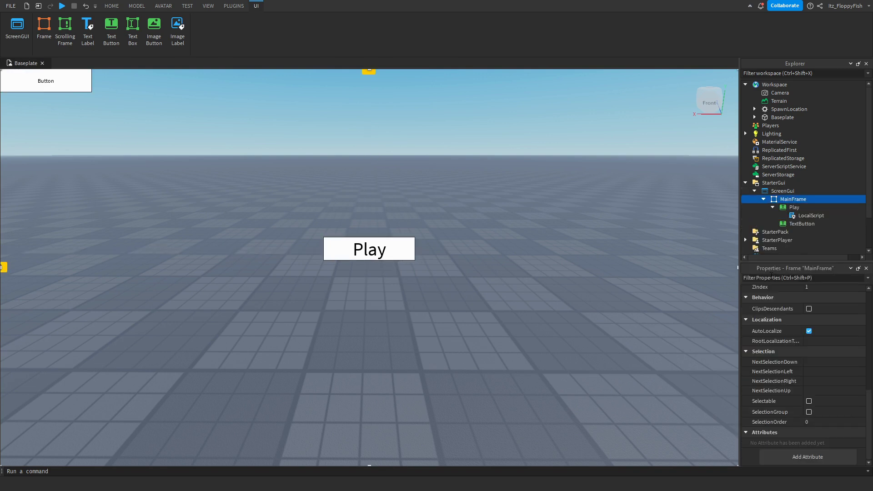
pyautogui.click(782, 224)
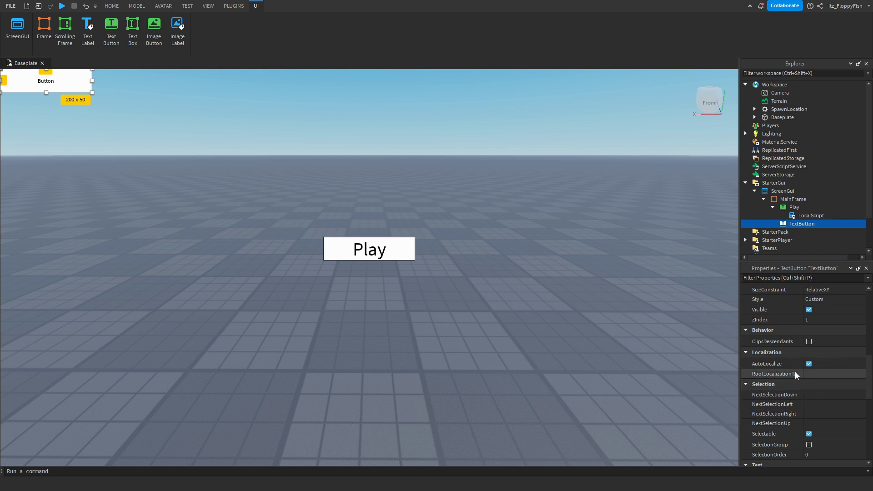
pyautogui.scroll(-5, 800, 372)
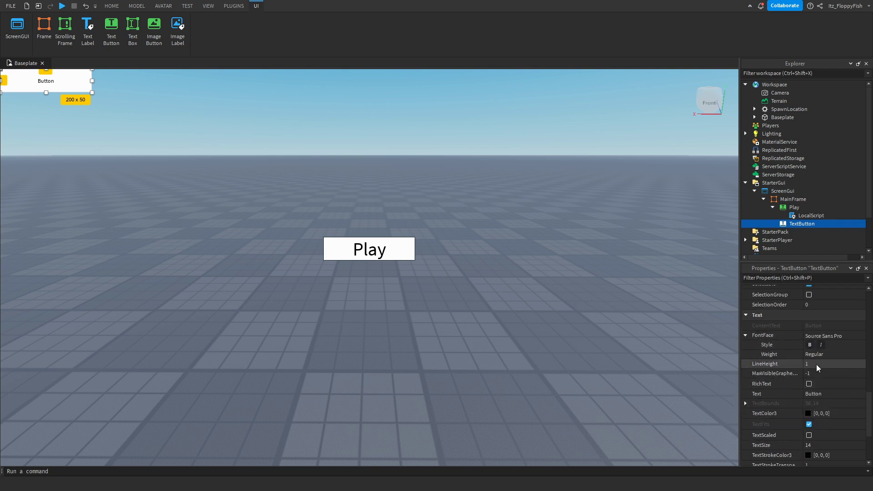
pyautogui.click(823, 394)
pyautogui.press('BackSpace')
pyautogui.write('Credits')
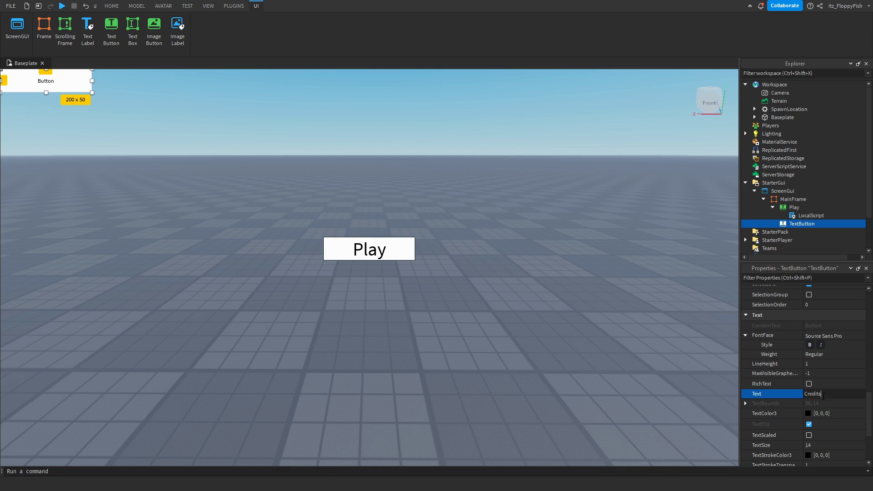
pyautogui.press('Return')
# Rename the second button to Credits.
pyautogui.scroll(2, 823, 348)
pyautogui.scroll(5, 824, 348)
pyautogui.click(823, 381)
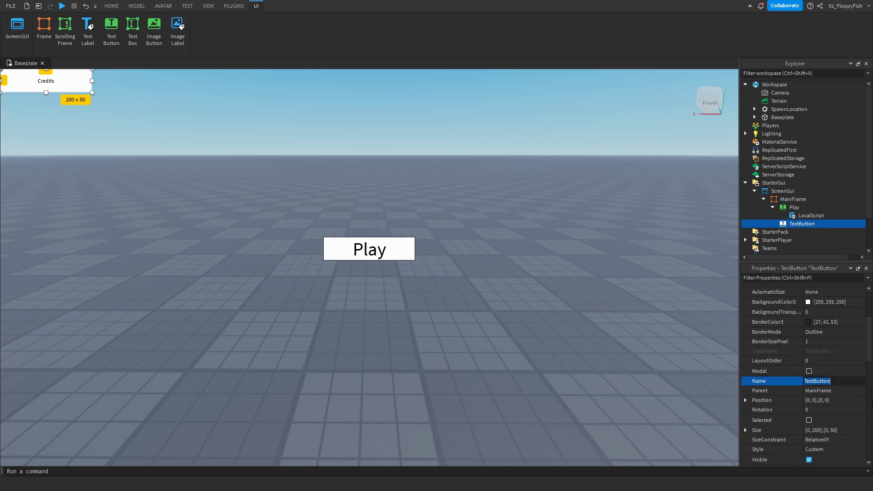
pyautogui.write('Credits')
pyautogui.press('Return')
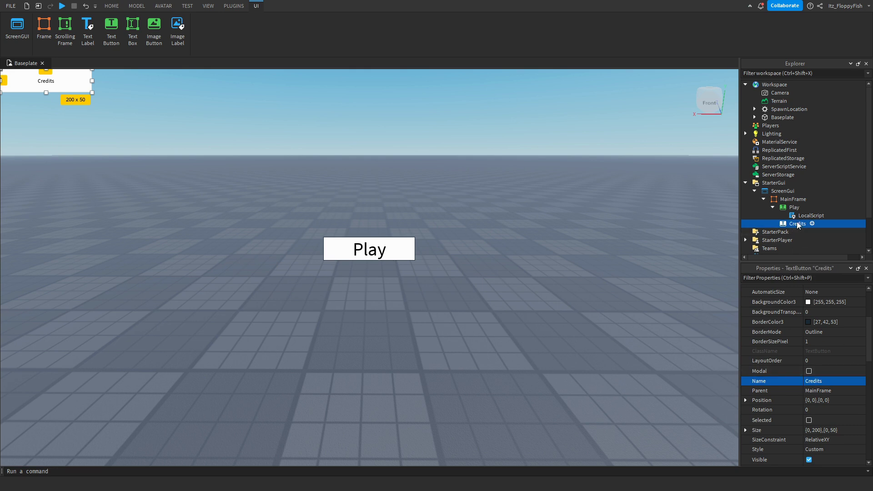
# Give the Credits button its own LocalScript, then collapse MainFrame and select ScreenGui.
pyautogui.click(812, 224)
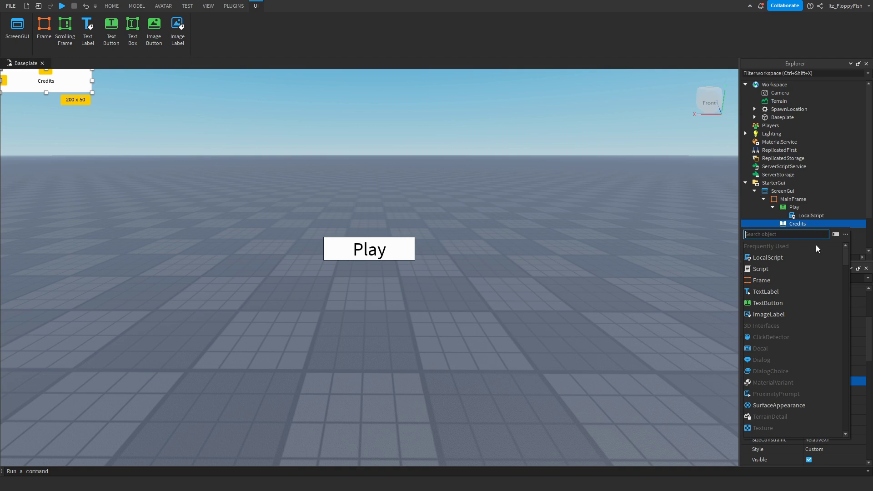
pyautogui.click(792, 261)
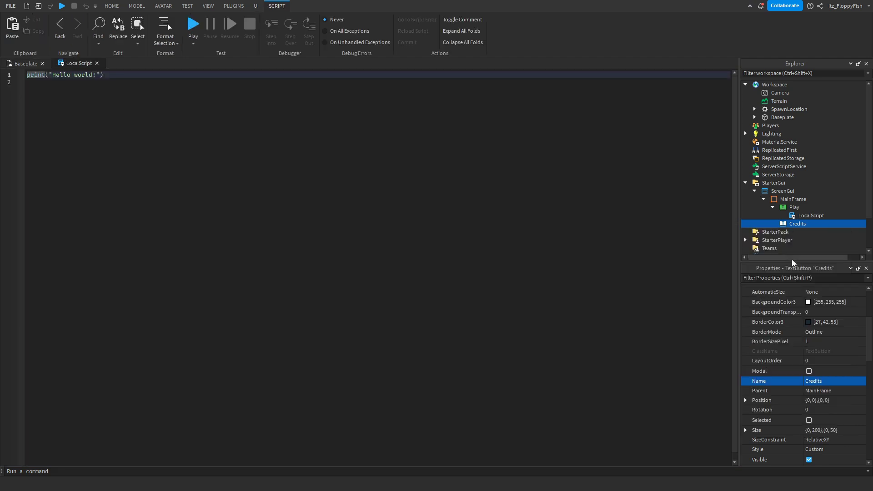
pyautogui.click(97, 63)
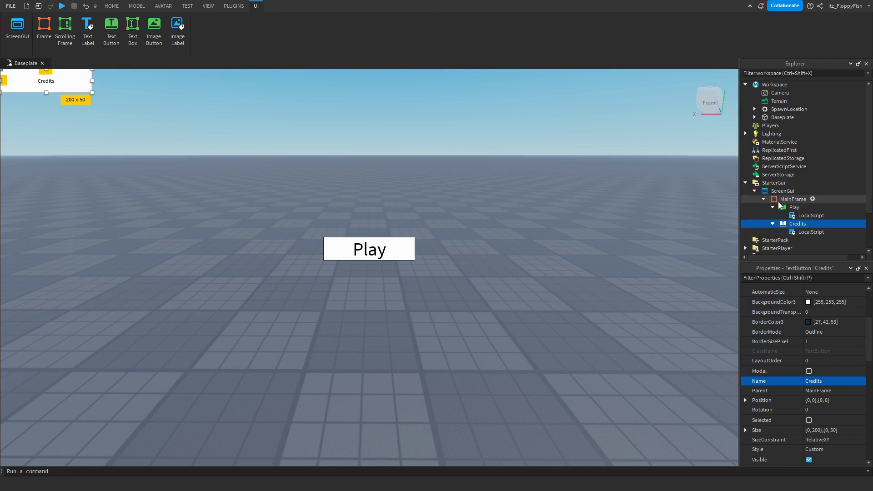
pyautogui.click(763, 200)
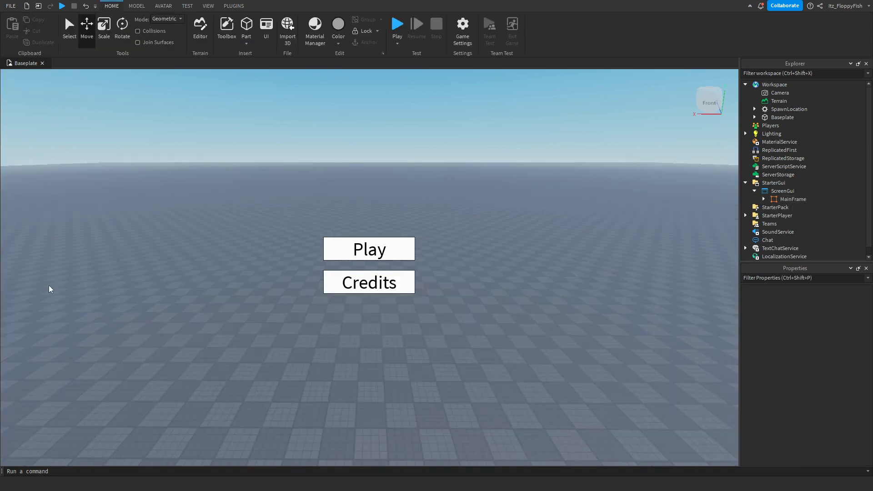
pyautogui.click(784, 191)
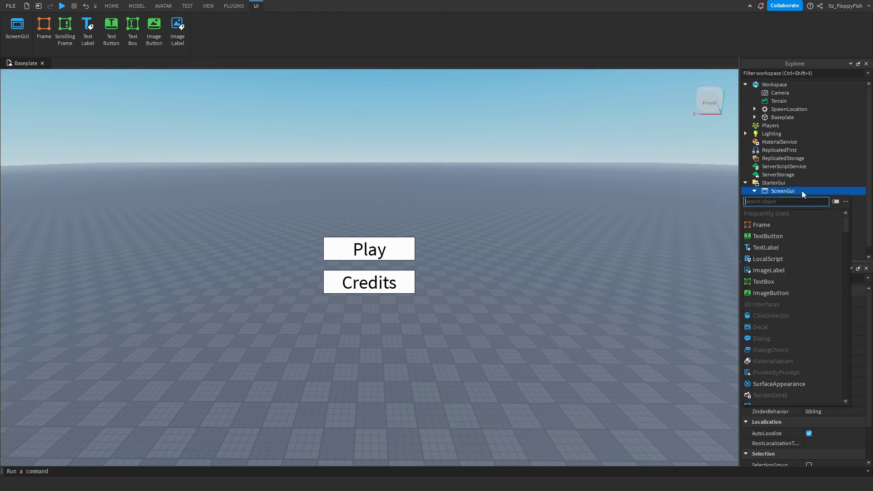
# Add a new Frame under ScreenGui and name it CreditsFrame.
pyautogui.click(784, 224)
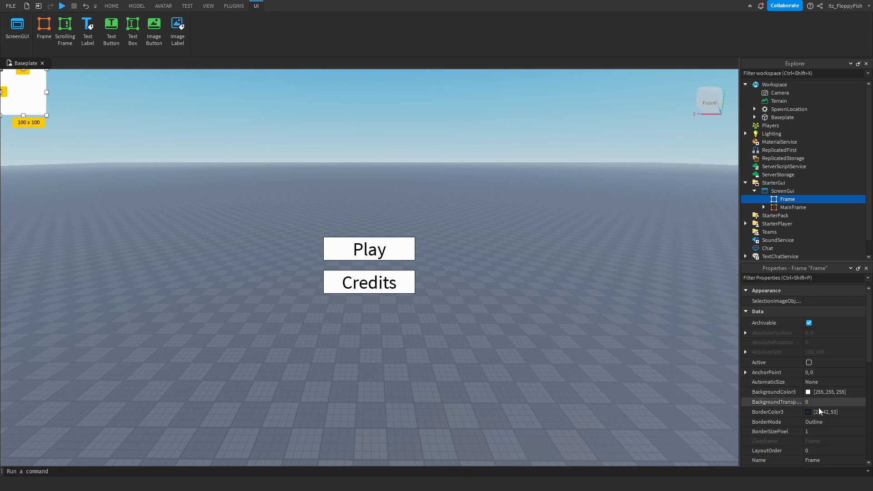
pyautogui.scroll(-1, 824, 434)
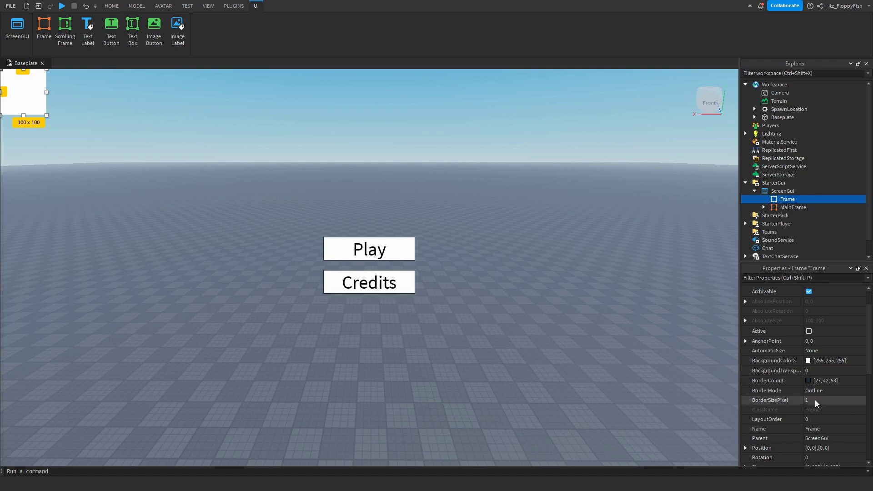
pyautogui.scroll(-2, 817, 378)
pyautogui.click(812, 366)
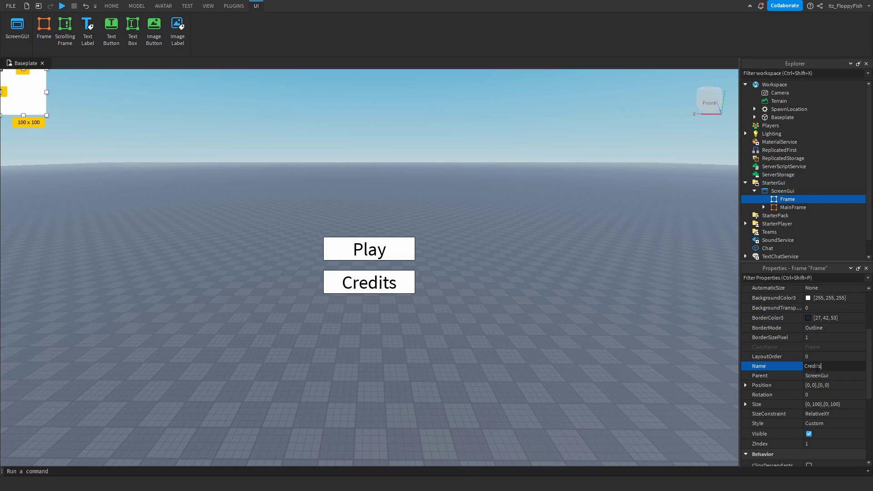
pyautogui.press('Return')
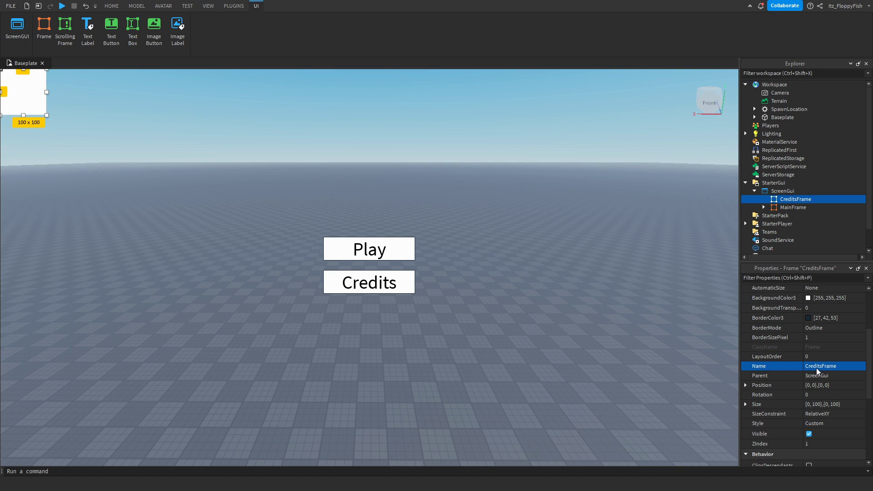
pyautogui.click(763, 207)
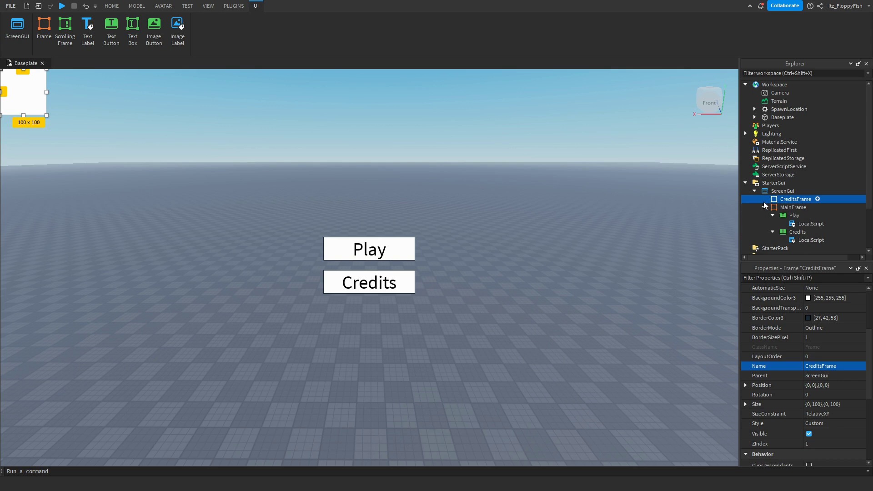
pyautogui.click(763, 208)
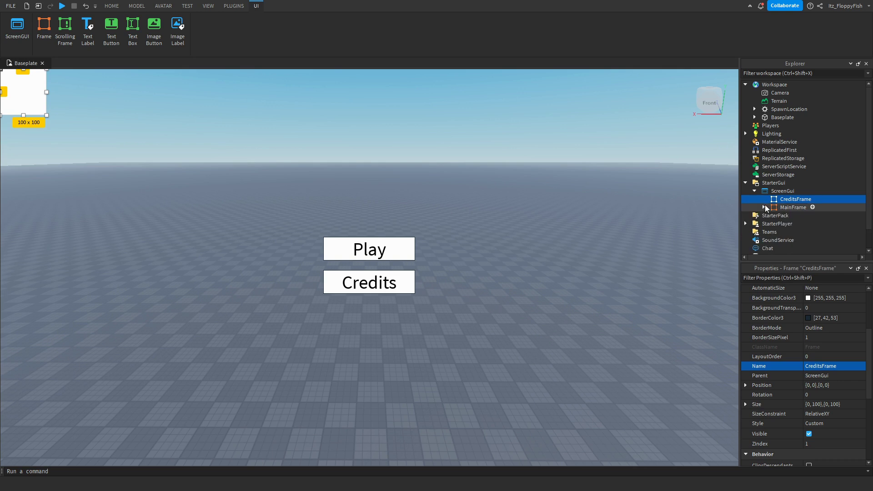
# Resize CreditsFrame to 619 x 495 and centre it on the screen.
pyautogui.moveTo(40, 107); pyautogui.dragTo(628, 451)
pyautogui.moveTo(515, 385); pyautogui.dragTo(383, 290)
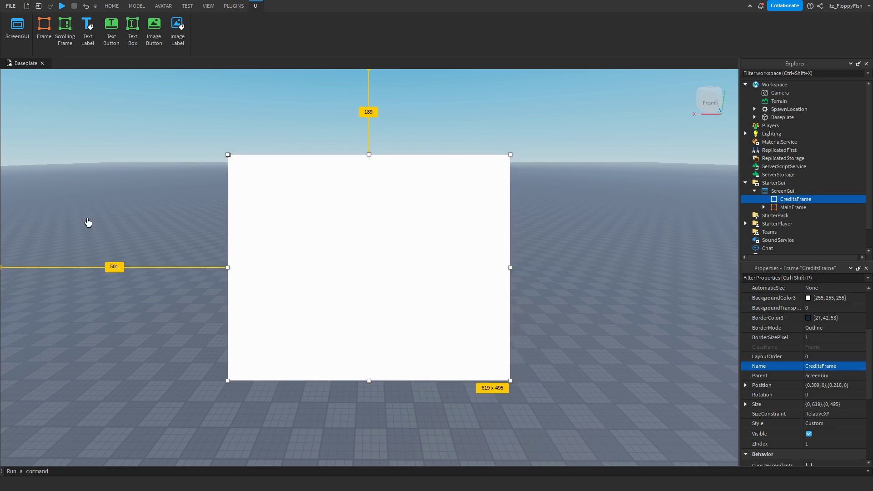
pyautogui.click(88, 222)
pyautogui.click(791, 199)
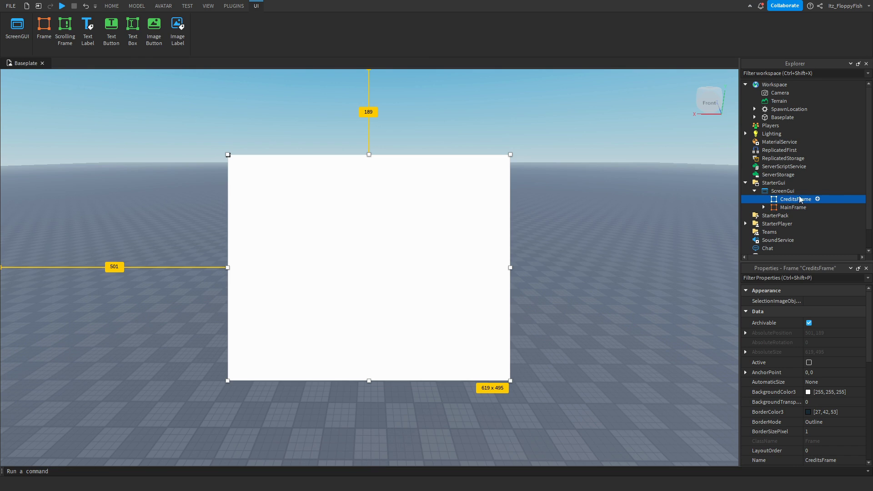
# Add a TextButton named CreditsClose and shrink it into CreditsFrame's top-right corner.
pyautogui.click(816, 199)
pyautogui.click(789, 241)
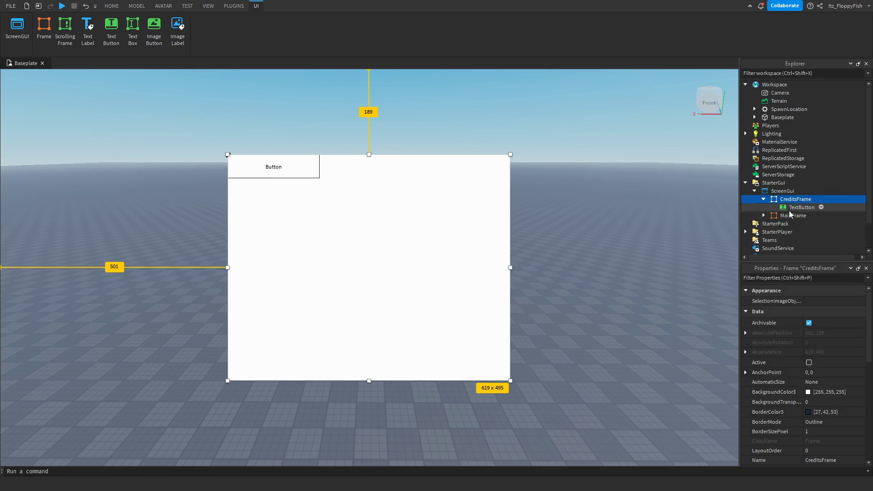
pyautogui.scroll(-5, 825, 369)
pyautogui.click(817, 332)
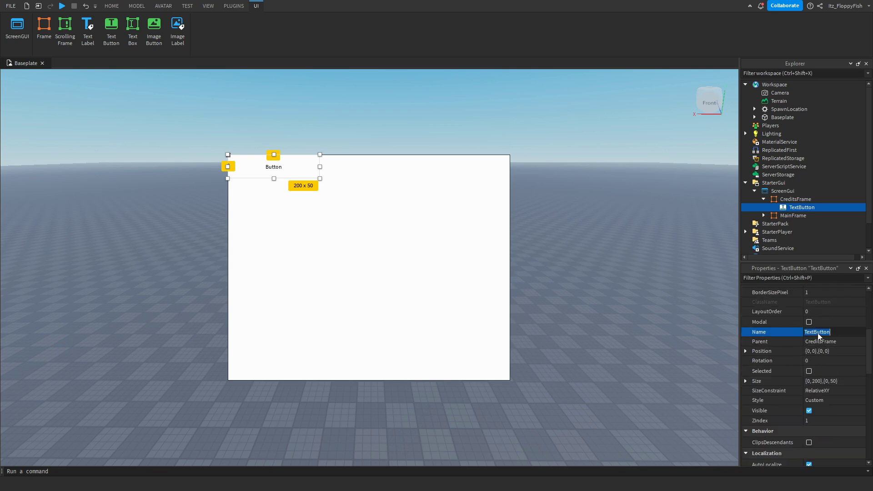
pyautogui.write('CreditsClose')
pyautogui.press('Return')
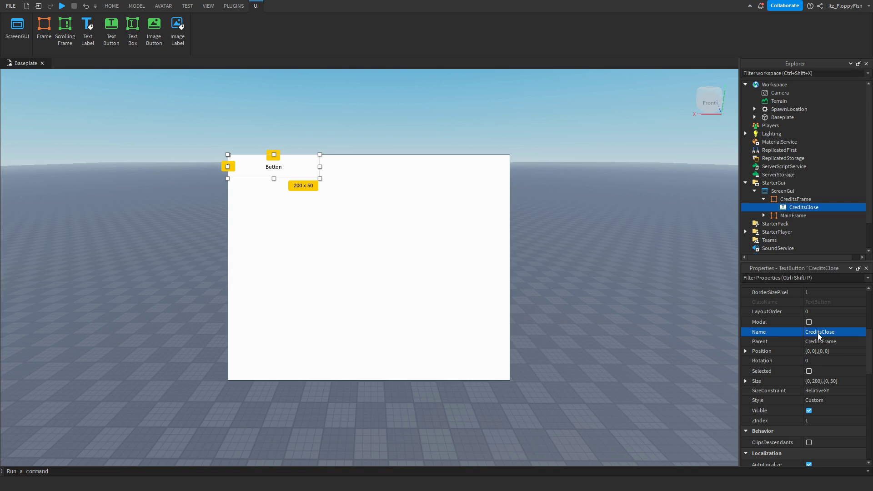
pyautogui.moveTo(299, 169); pyautogui.dragTo(529, 159)
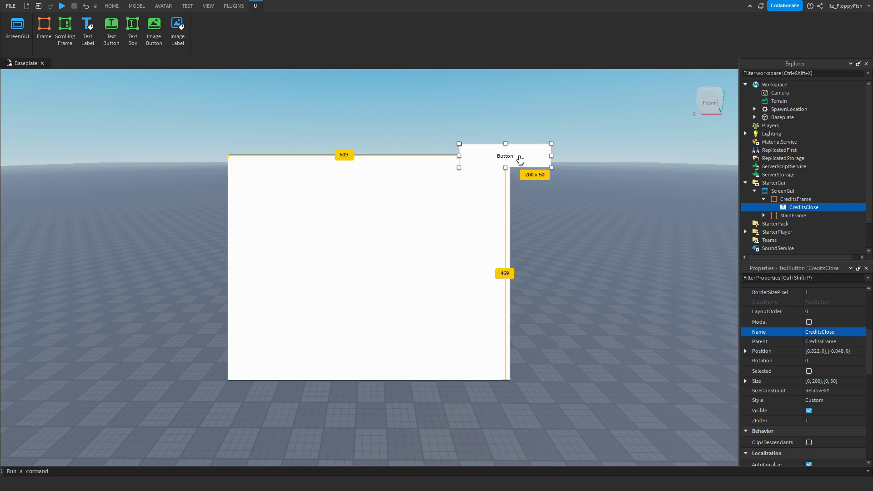
pyautogui.moveTo(460, 169); pyautogui.dragTo(502, 165)
# Label the close button X with scaled text, keeping its background opaque.
pyautogui.moveTo(808, 210)
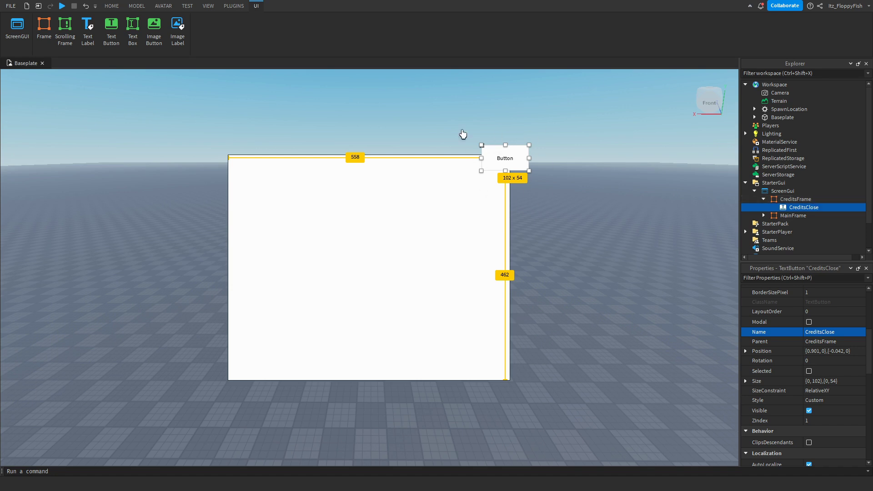
pyautogui.scroll(-8, 827, 360)
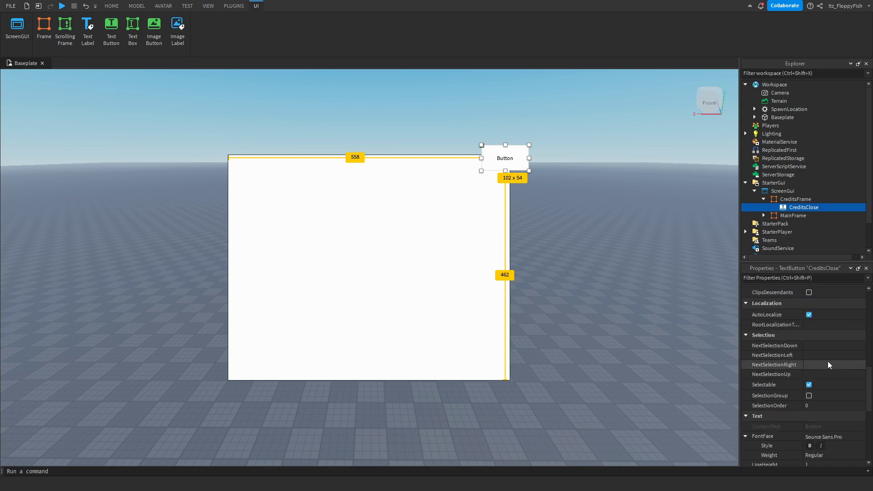
pyautogui.click(818, 405)
pyautogui.write('X')
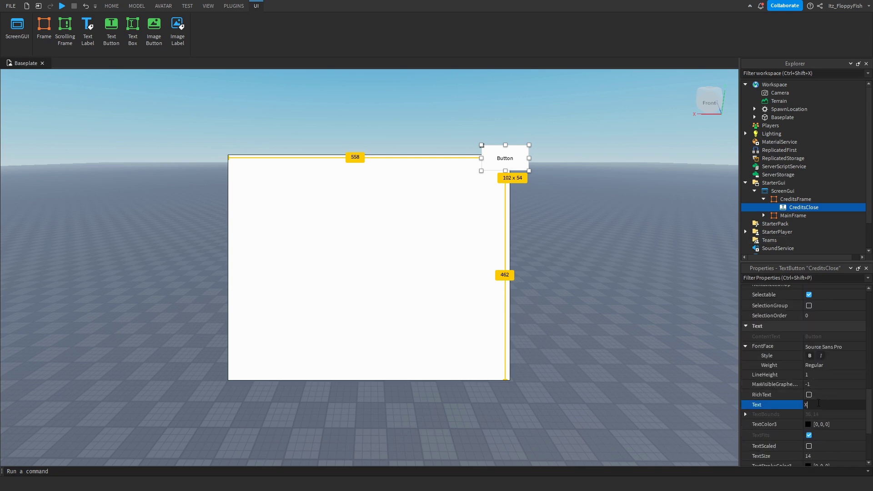
pyautogui.press('Return')
pyautogui.click(809, 446)
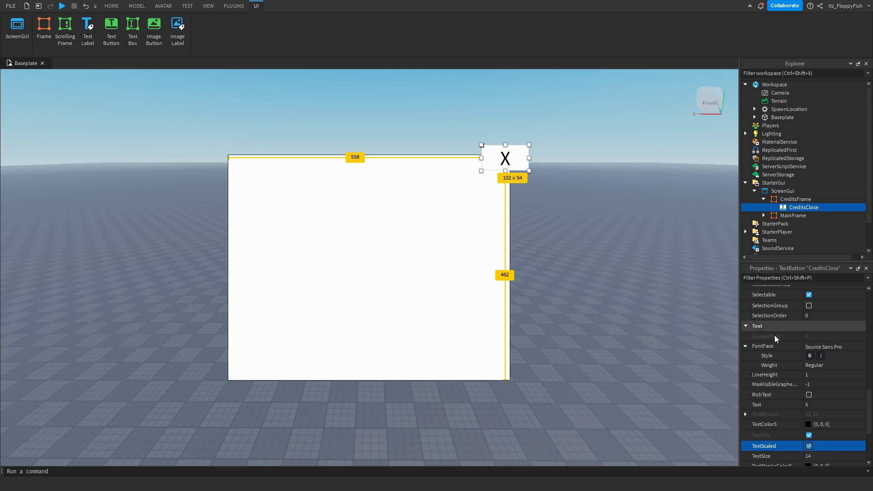
pyautogui.scroll(8, 800, 346)
pyautogui.scroll(3, 806, 344)
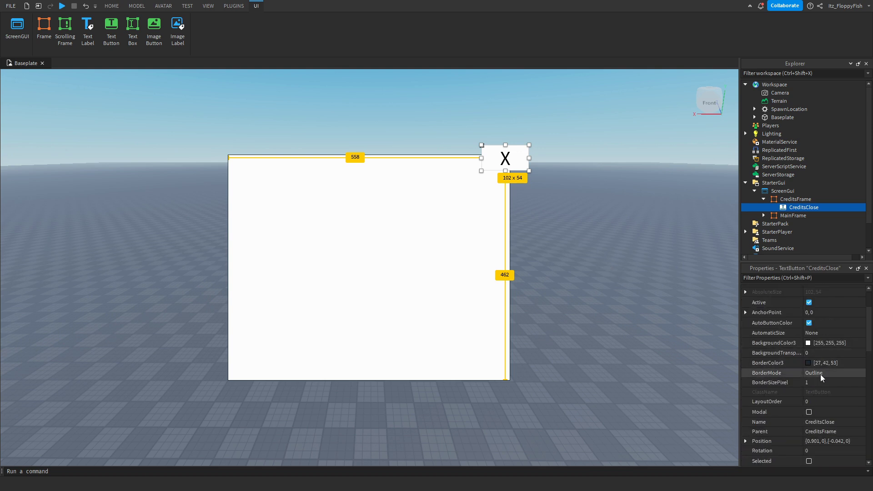
pyautogui.click(819, 353)
pyautogui.write('1')
pyautogui.press('Return')
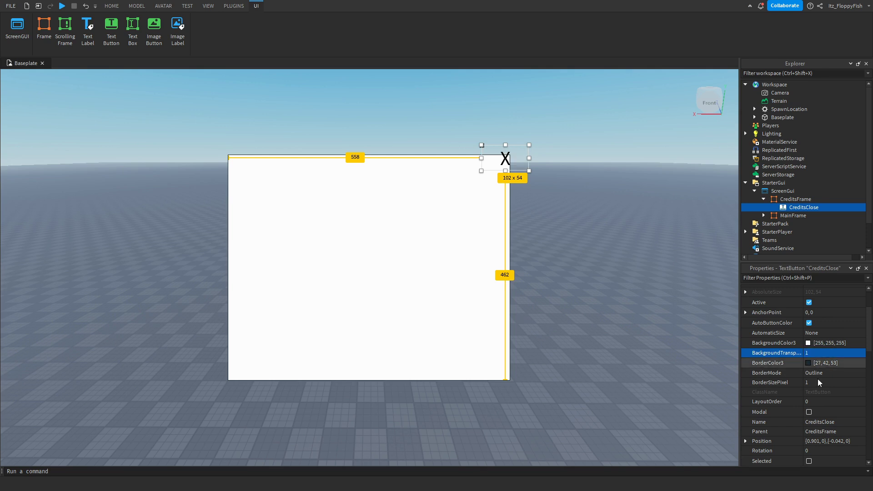
pyautogui.hotkey('ctrl', 'z')
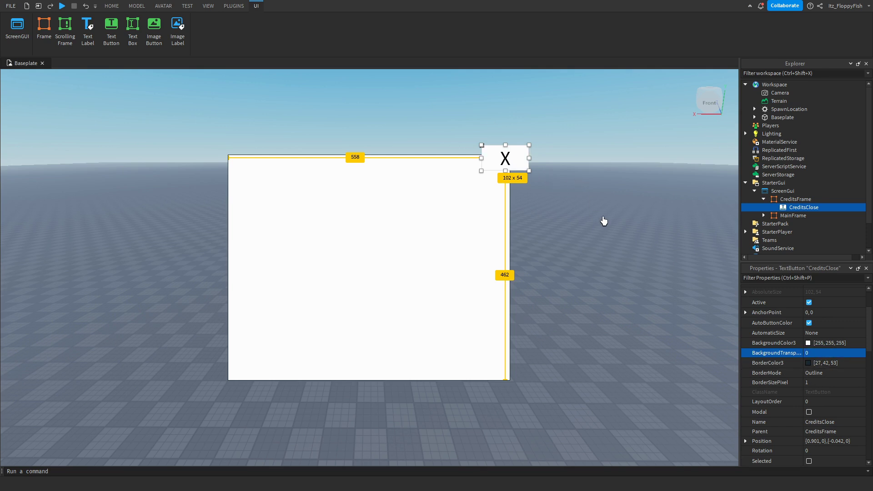
# Add a LocalScript to CreditsClose and close the script tab.
pyautogui.click(824, 206)
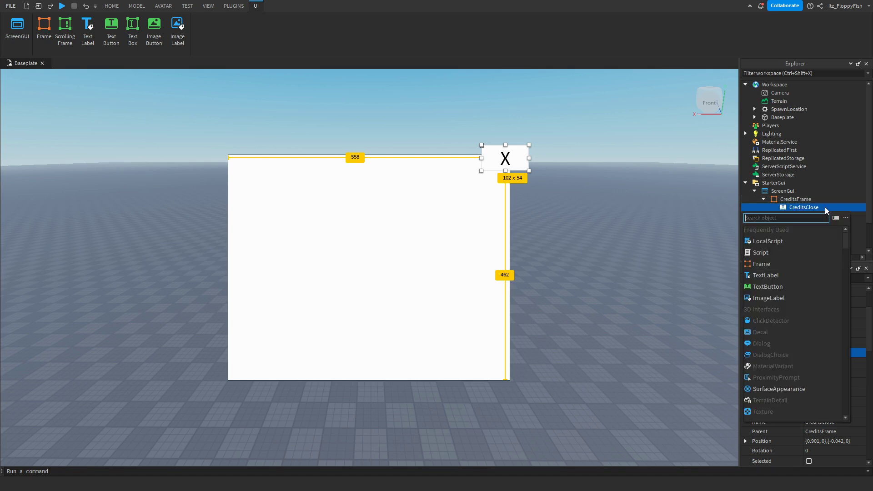
pyautogui.click(786, 241)
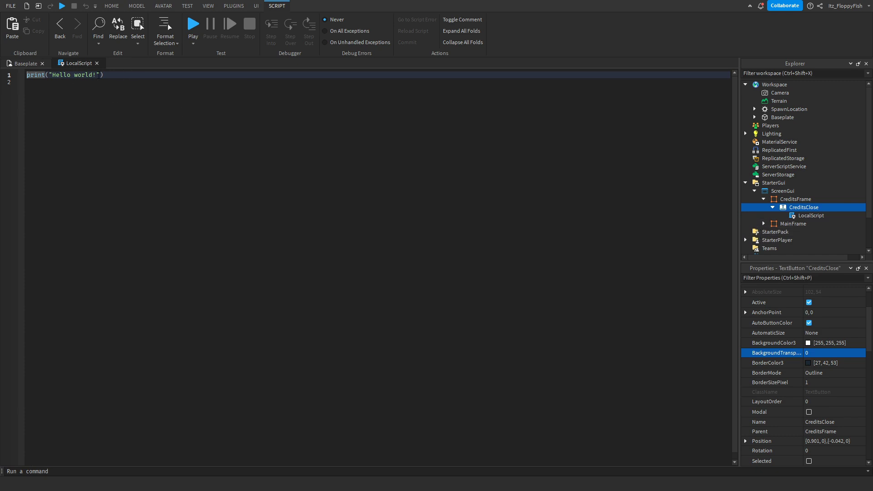
pyautogui.click(96, 64)
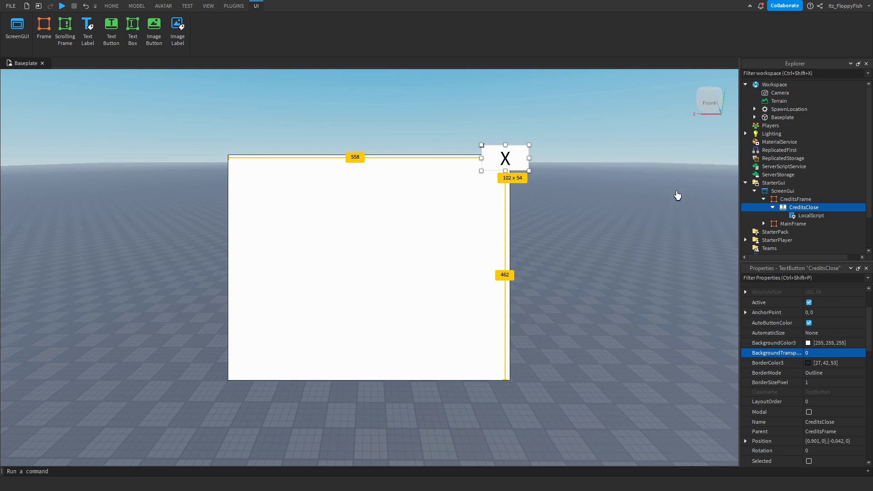
pyautogui.click(817, 199)
# Add a TextLabel named Textthatshowscredits, sized 255 x 75, near CreditsFrame's top.
pyautogui.click(817, 199)
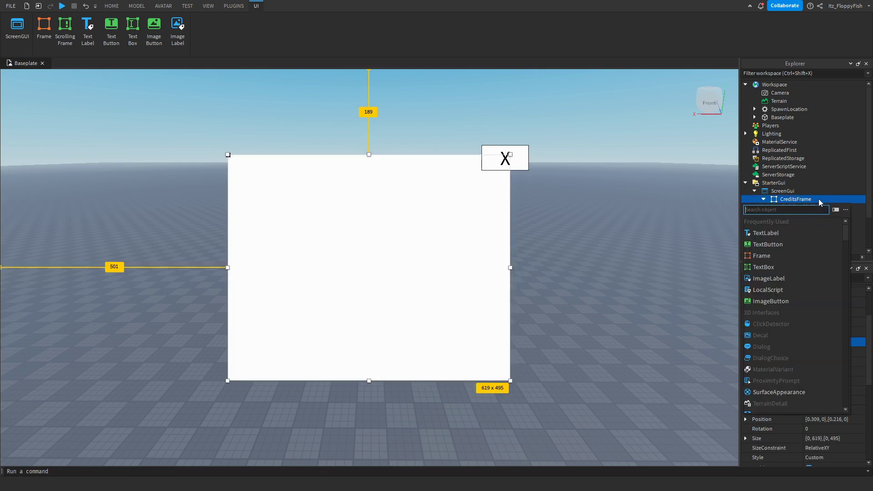
pyautogui.click(797, 232)
pyautogui.click(791, 225)
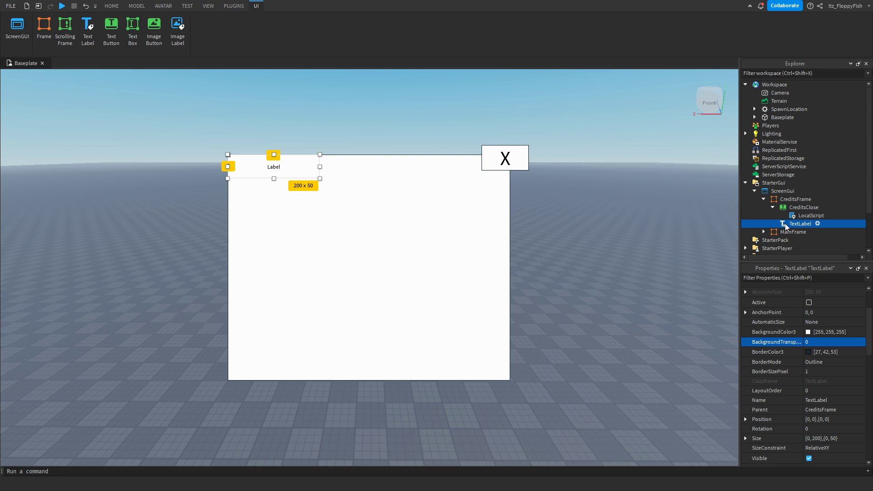
pyautogui.click(818, 401)
pyautogui.press('BackSpace')
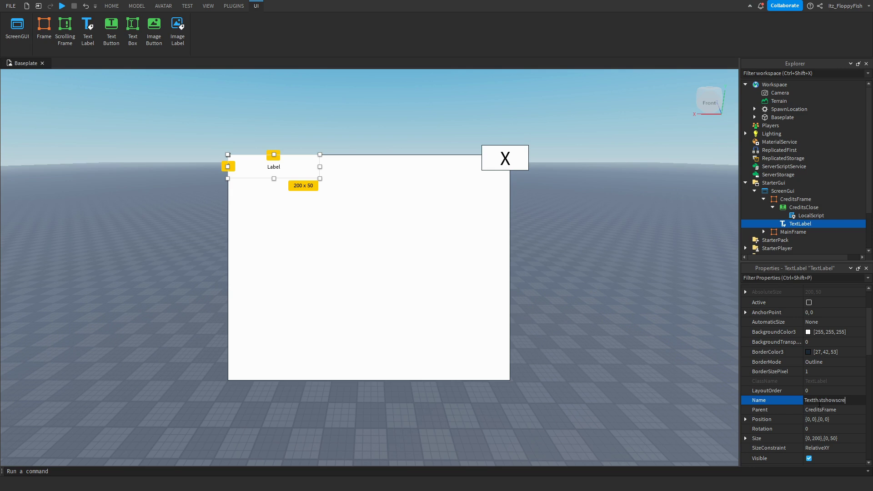
pyautogui.press('Return')
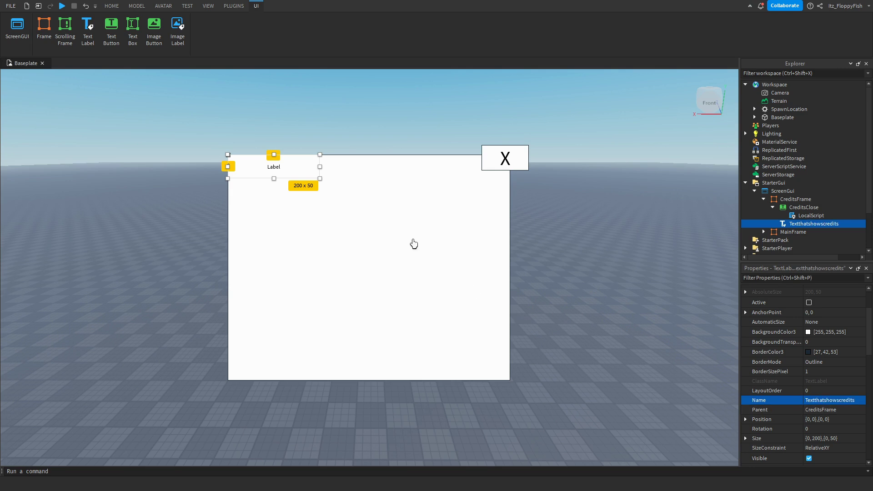
pyautogui.moveTo(297, 165); pyautogui.dragTo(389, 175)
pyautogui.moveTo(322, 190); pyautogui.dragTo(304, 197)
pyautogui.moveTo(356, 193); pyautogui.dragTo(369, 174)
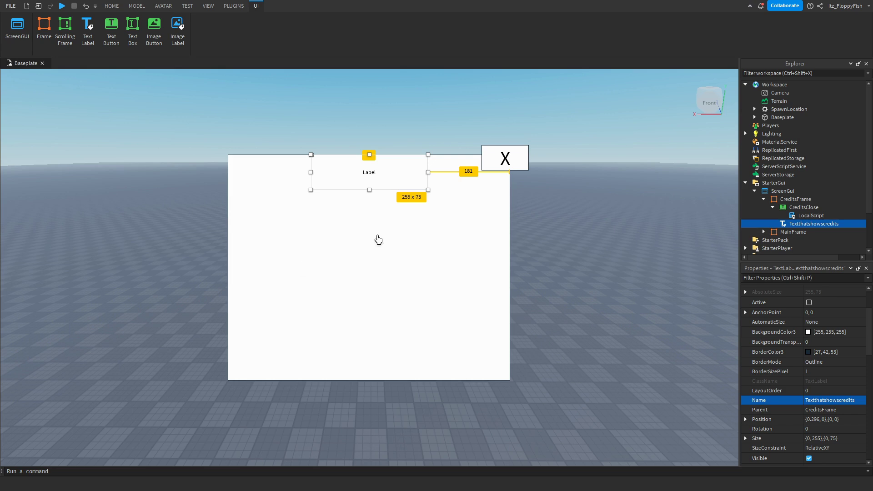
# Enable TextScaled on the title label and set its text to Credits.
pyautogui.scroll(-10, 838, 388)
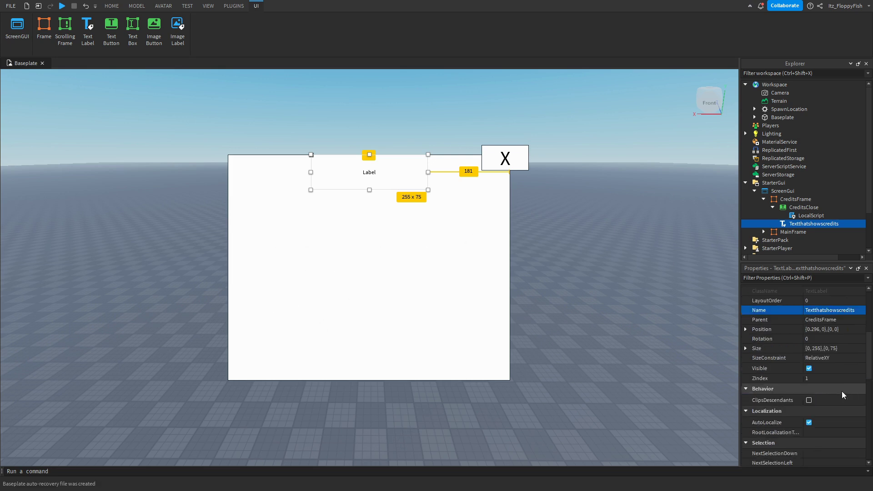
pyautogui.scroll(-3, 831, 417)
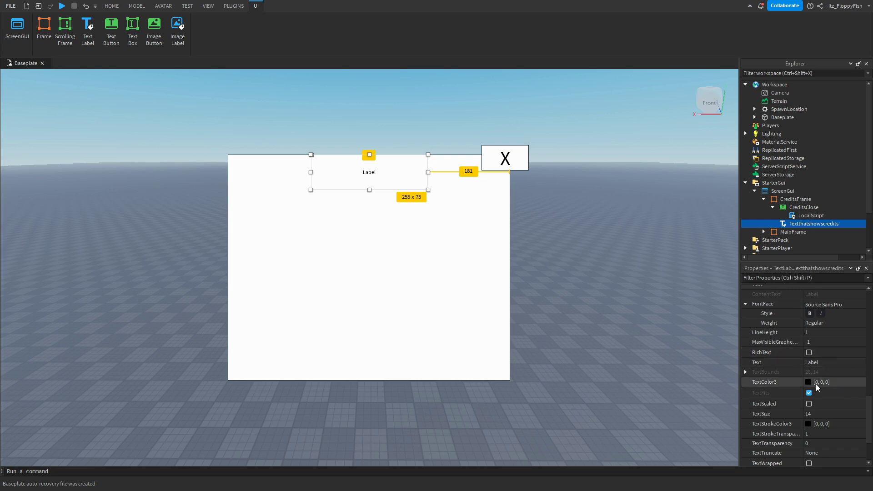
pyautogui.click(811, 403)
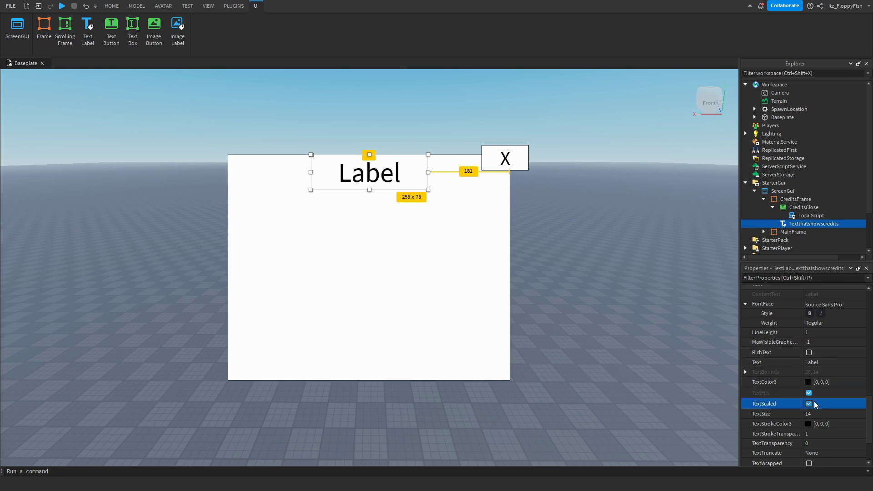
pyautogui.click(817, 362)
pyautogui.press('BackSpace')
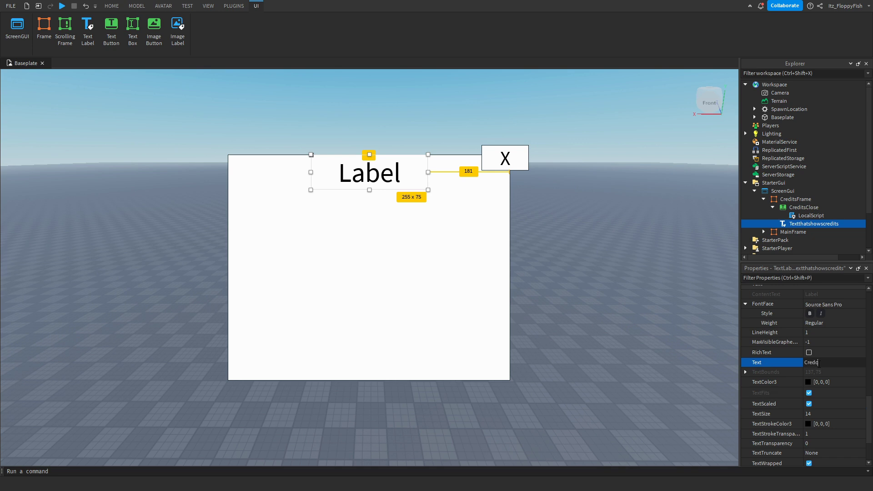
pyautogui.write('Credits')
pyautogui.press('Return')
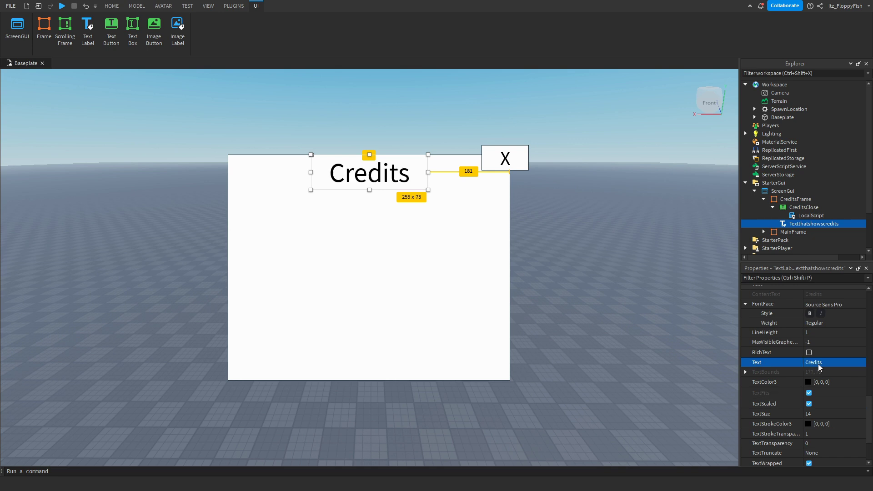
# Set the title label's font face to Fredoka One.
pyautogui.click(820, 313)
pyautogui.click(821, 314)
pyautogui.click(823, 305)
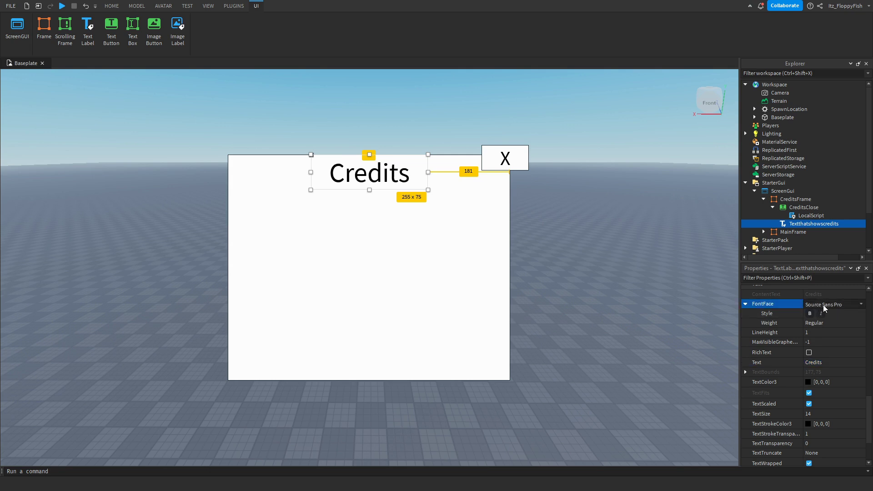
pyautogui.click(823, 305)
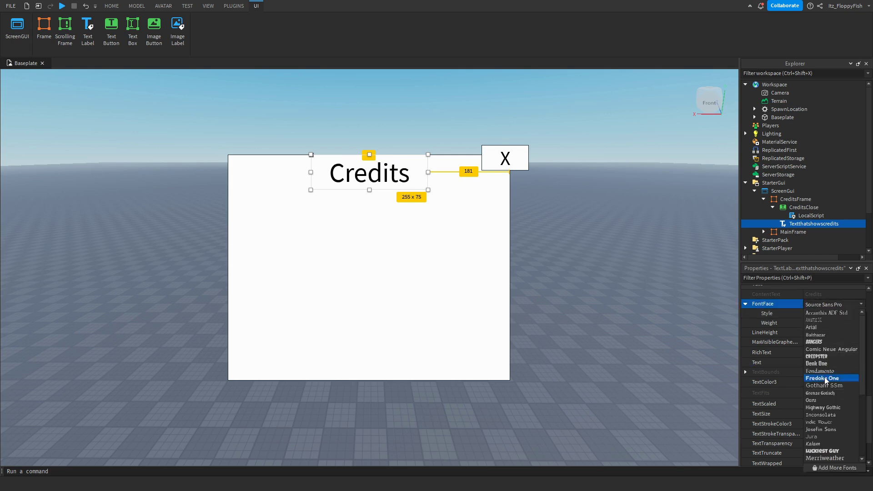
pyautogui.click(821, 379)
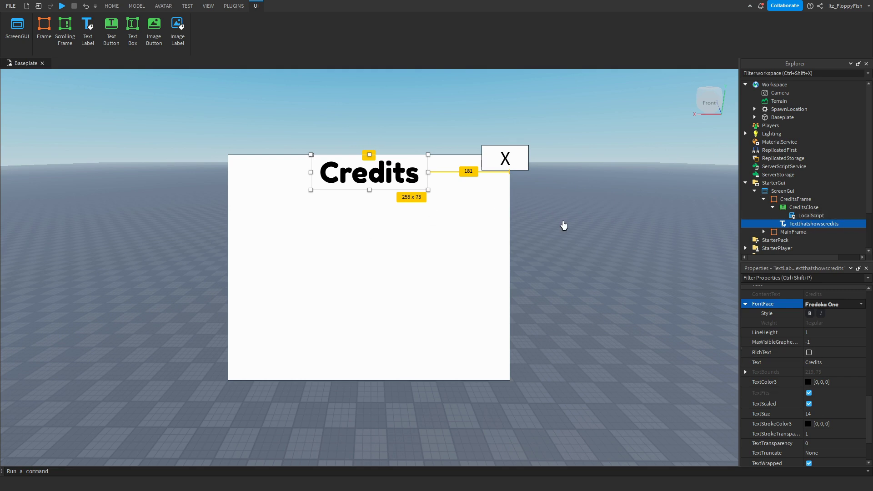
pyautogui.click(801, 224)
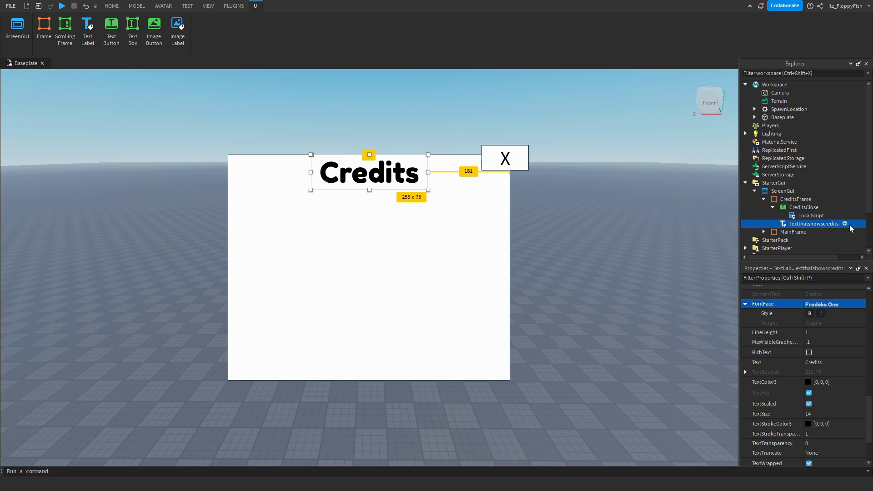
pyautogui.click(817, 199)
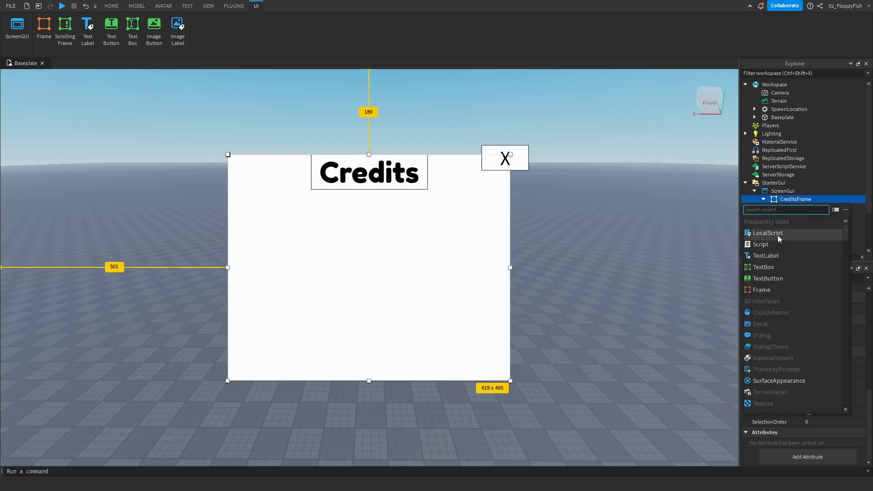
# Add a second TextLabel below the Credits title, stretched to 619 x 50.
pyautogui.click(776, 256)
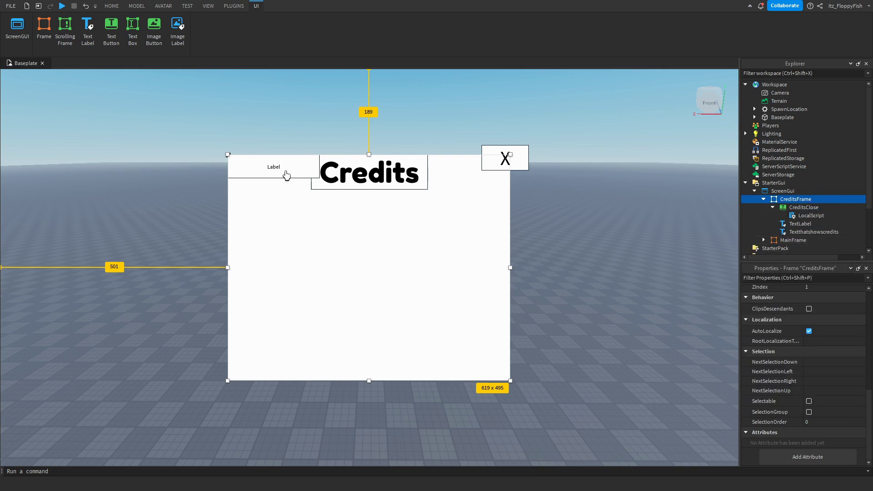
pyautogui.click(797, 223)
pyautogui.moveTo(269, 175); pyautogui.dragTo(510, 227)
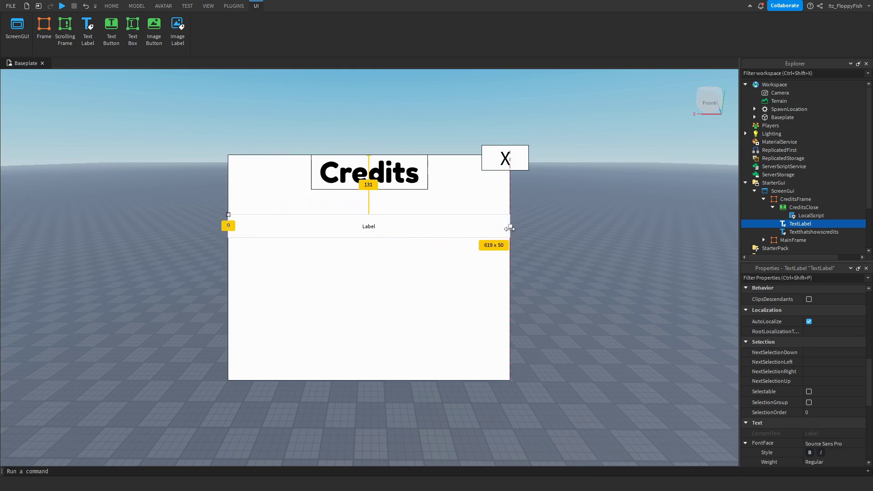
pyautogui.scroll(-10, 823, 372)
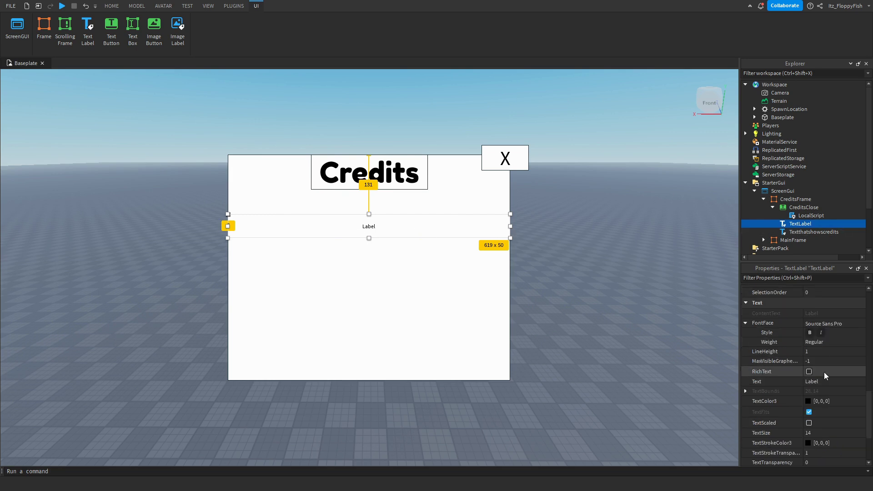
# Give the label scaled Scripter text, narrow it leftward, and duplicate it with Ctrl+D.
pyautogui.click(812, 343)
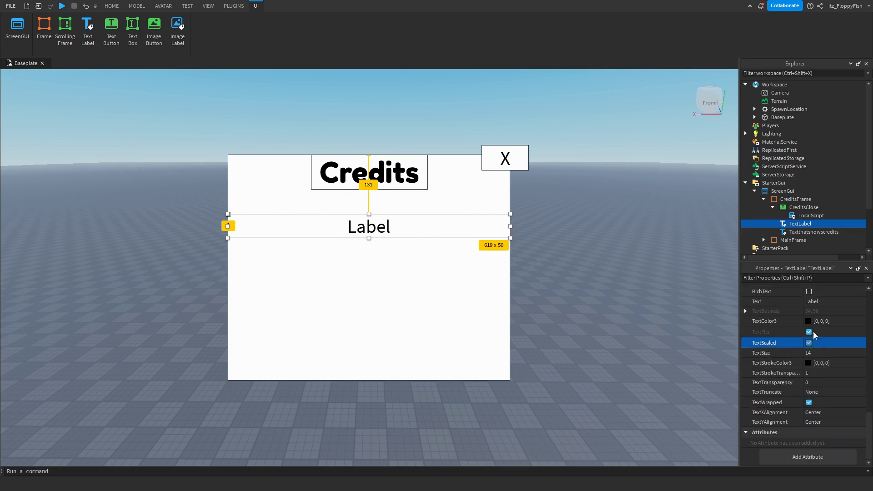
pyautogui.scroll(1, 813, 321)
pyautogui.click(814, 332)
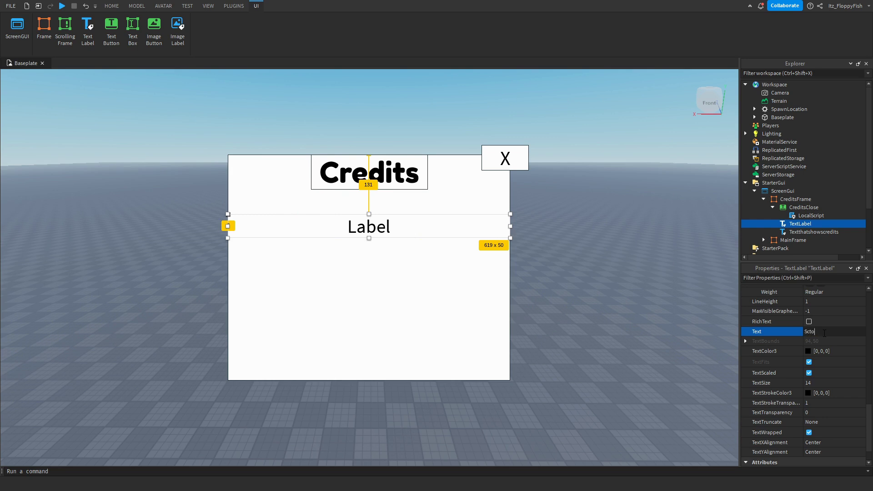
pyautogui.write('Scripter')
pyautogui.press('Return')
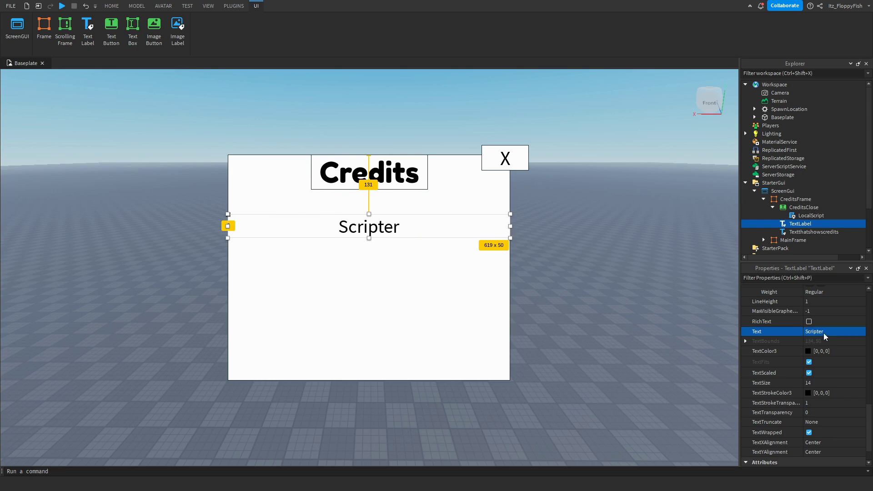
pyautogui.moveTo(511, 234)
pyautogui.mouseDown()
pyautogui.moveTo(310, 230)
pyautogui.moveTo(510, 225)
pyautogui.mouseUp()
pyautogui.hotkey('ctrl', 'd')
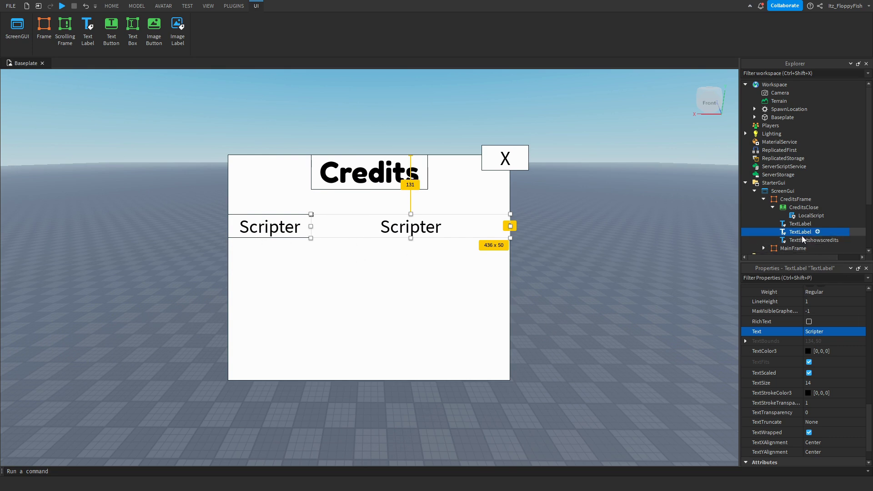
# Replace the copied label's Scripter text with the creator's username.
pyautogui.scroll(-1, 818, 360)
pyautogui.click(824, 301)
pyautogui.press('BackSpace')
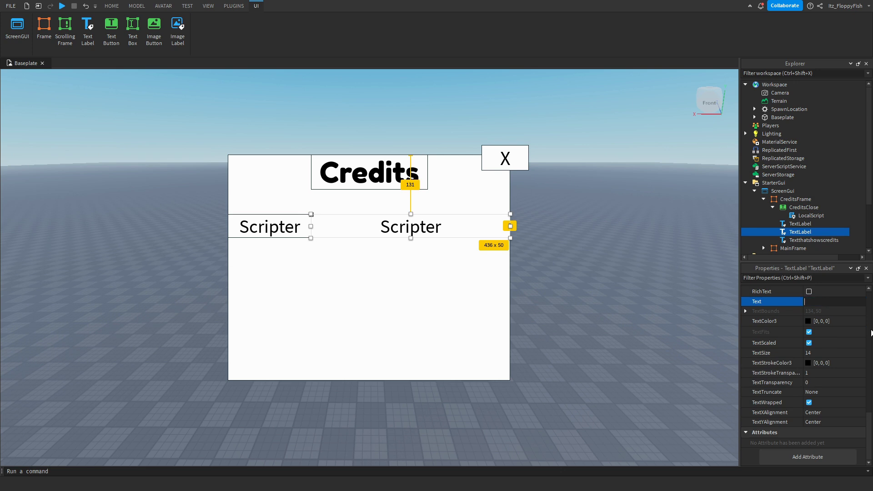
pyautogui.write('Itz_FloppyFish')
pyautogui.press('Return')
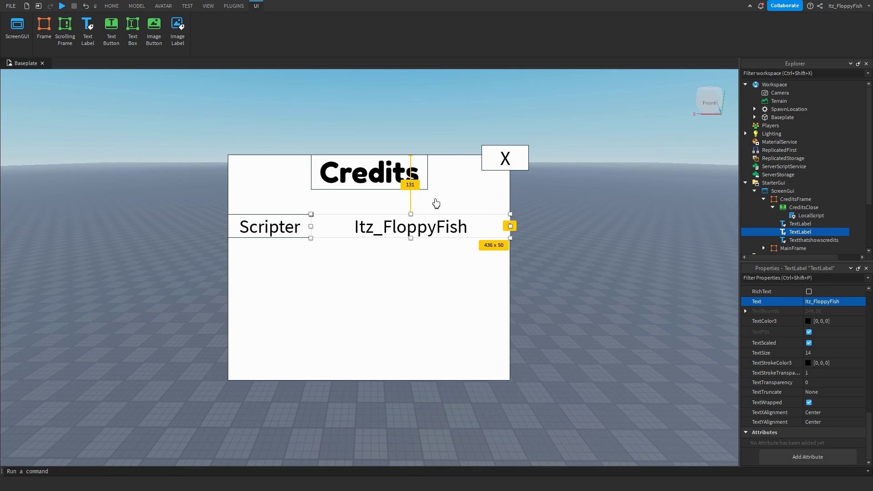
# Set BorderSizePixel to 0 on both the username and Scripter labels.
pyautogui.scroll(10, 813, 354)
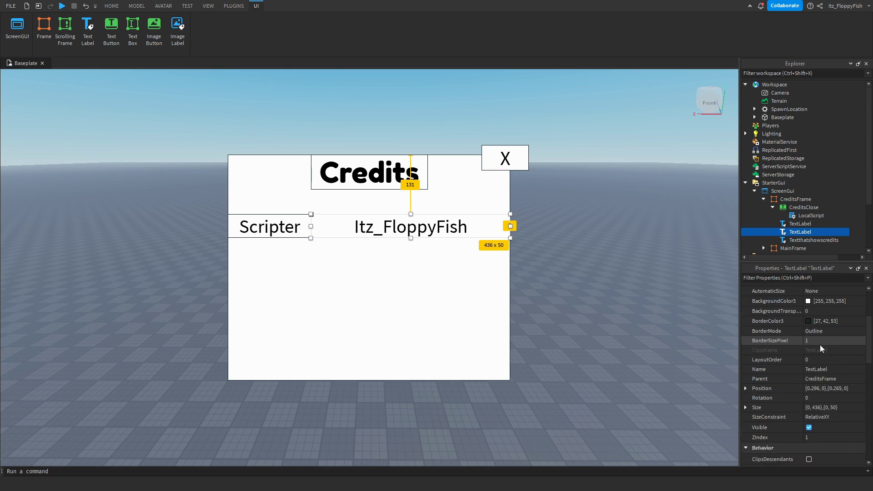
pyautogui.click(820, 341)
pyautogui.write('0')
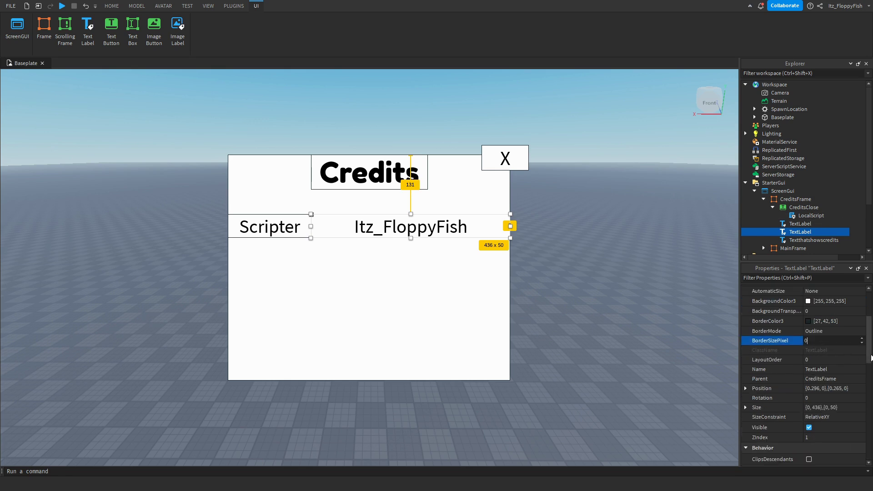
pyautogui.press('Return')
pyautogui.click(425, 263)
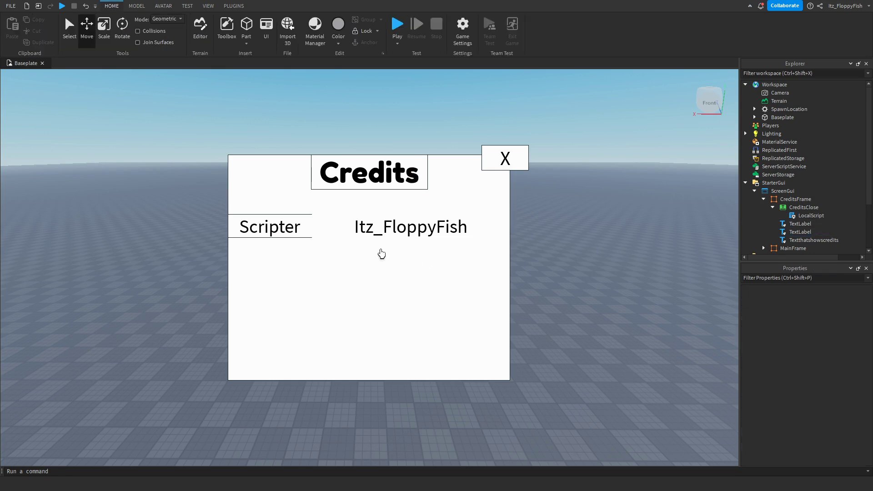
pyautogui.click(799, 224)
pyautogui.scroll(-2, 835, 394)
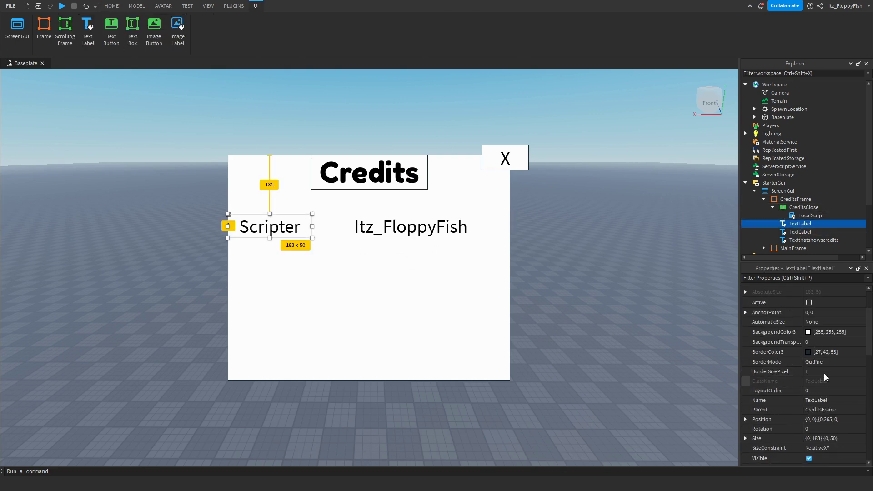
pyautogui.click(813, 372)
pyautogui.press('BackSpace')
pyautogui.write('0')
pyautogui.press('Return')
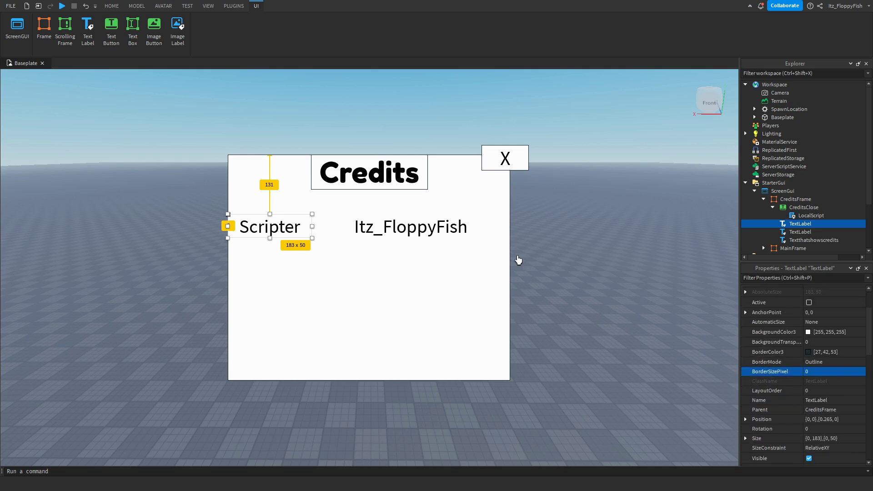
pyautogui.click(462, 337)
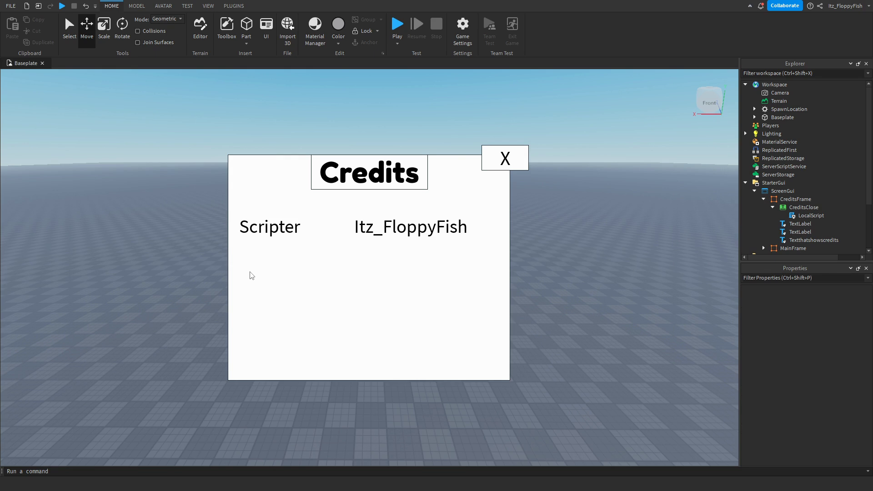
# Select CreditsFrame in Explorer and turn its Visible property off.
pyautogui.click(800, 224)
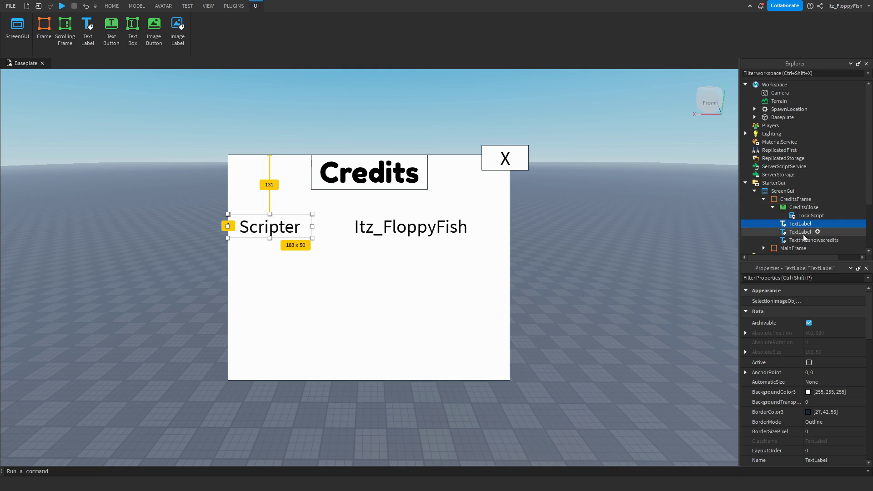
pyautogui.click(796, 201)
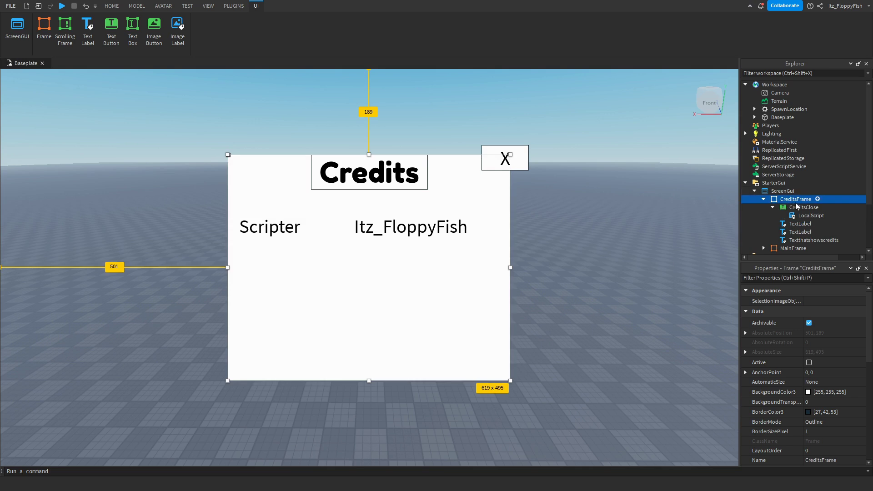
pyautogui.press('Left')
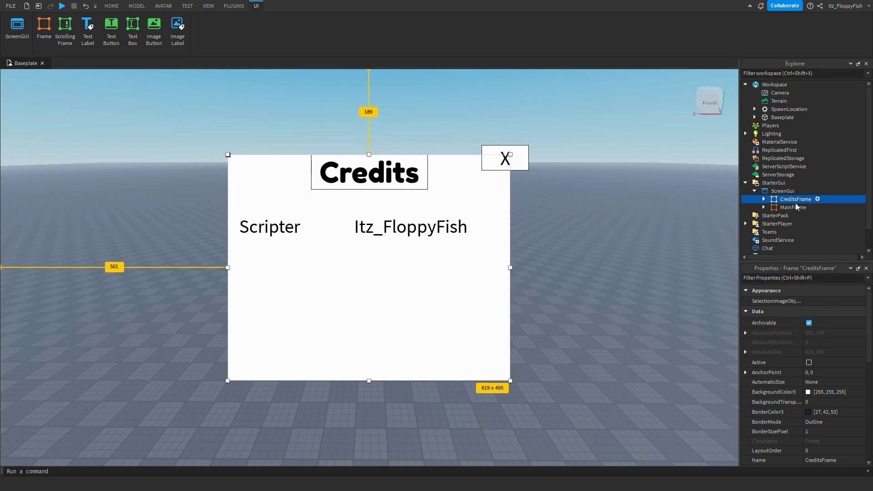
pyautogui.scroll(-3, 818, 381)
pyautogui.scroll(-2, 818, 380)
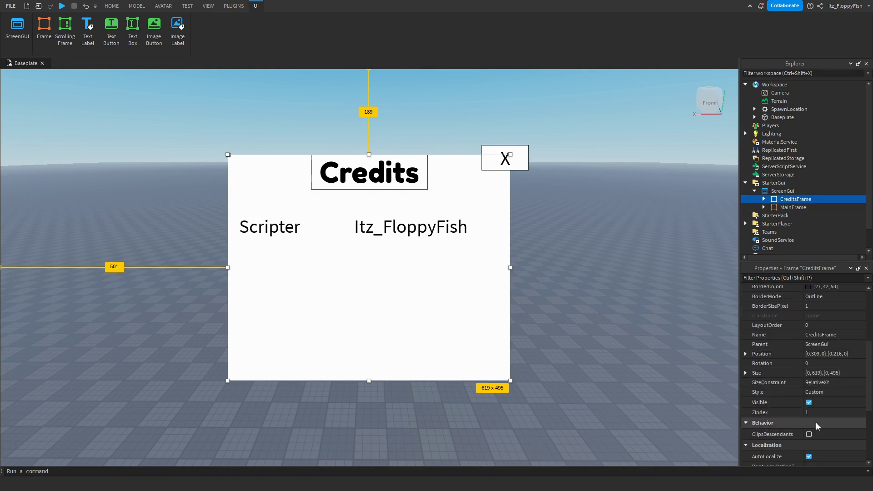
pyautogui.click(814, 405)
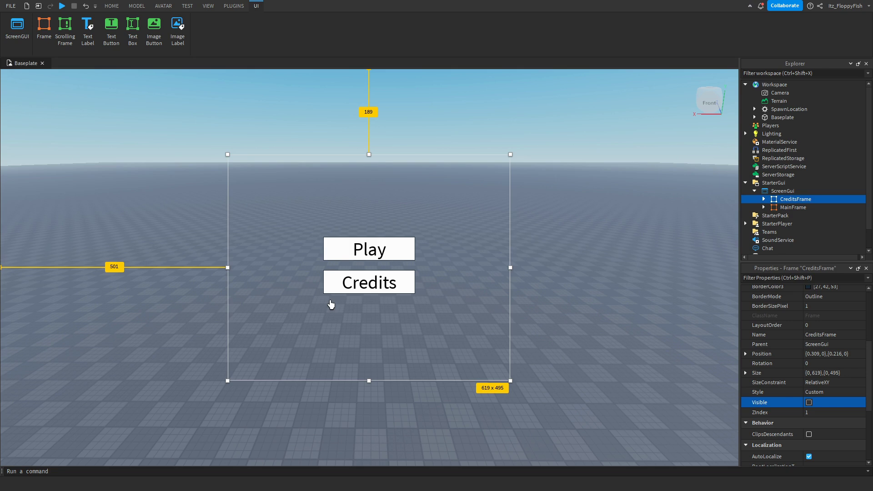
pyautogui.click(342, 350)
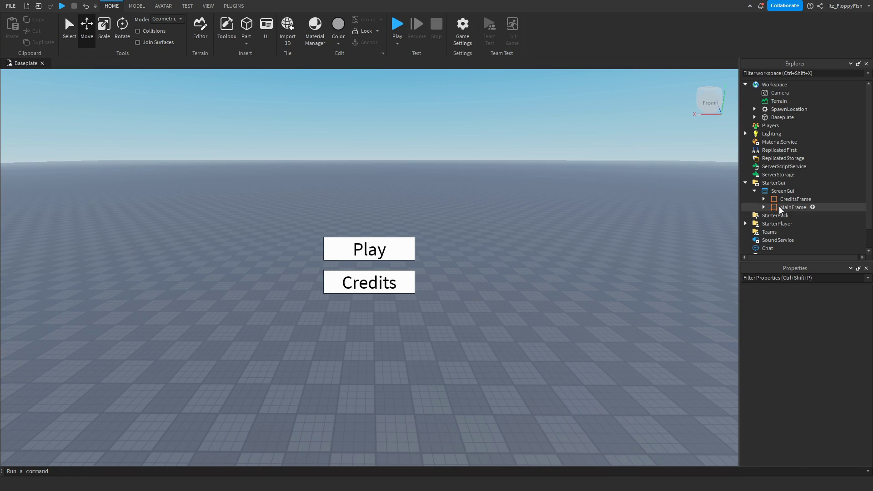
# Briefly make CreditsFrame visible to inspect it, then hide it again.
pyautogui.click(790, 200)
pyautogui.scroll(-5, 818, 395)
pyautogui.click(808, 371)
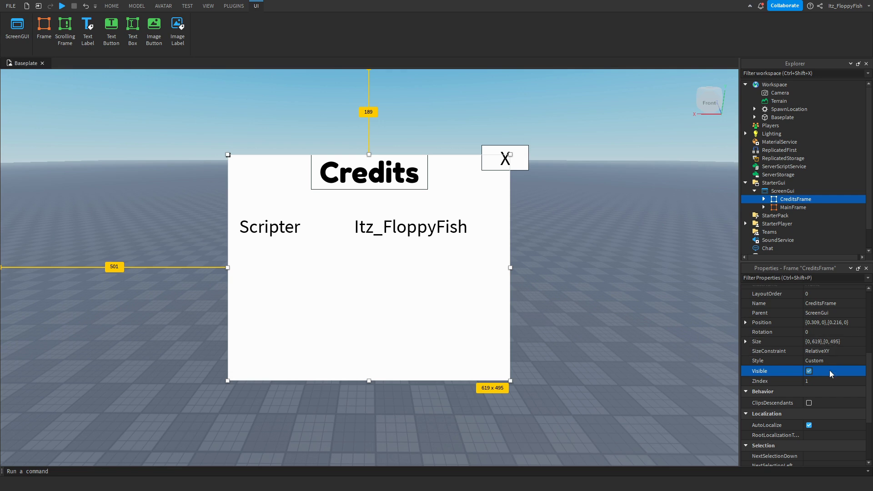
pyautogui.click(809, 371)
pyautogui.click(512, 334)
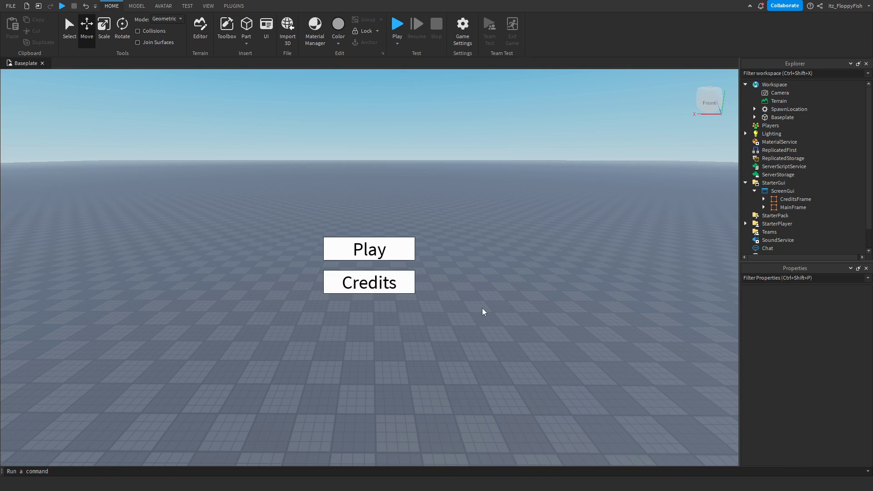
# Insert a BlurEffect into Lighting and tilt the camera to check the blurred scene.
pyautogui.click(771, 134)
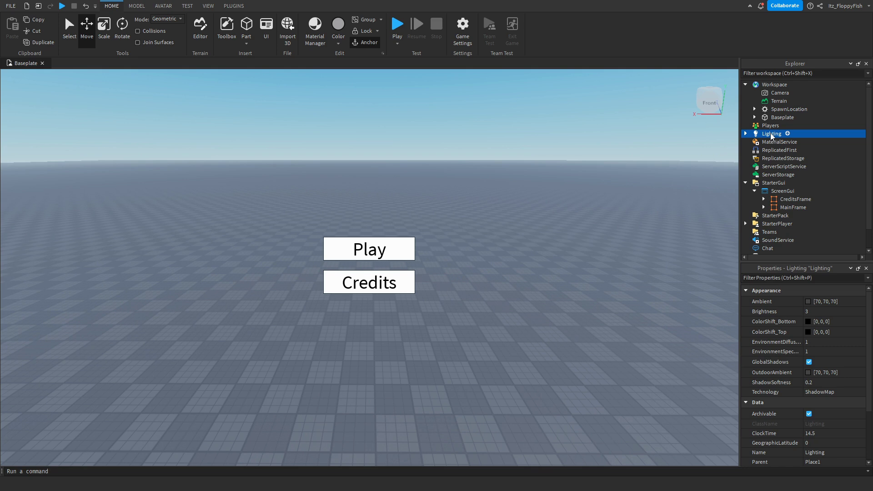
pyautogui.click(787, 133)
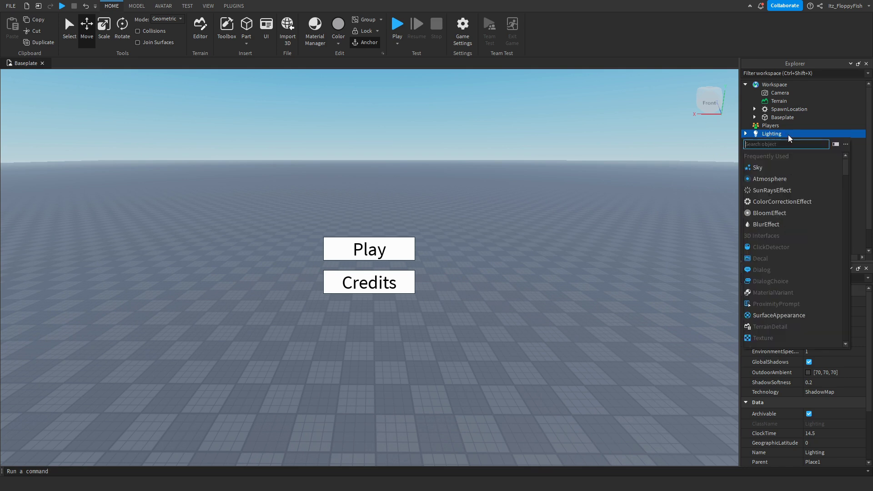
pyautogui.click(768, 224)
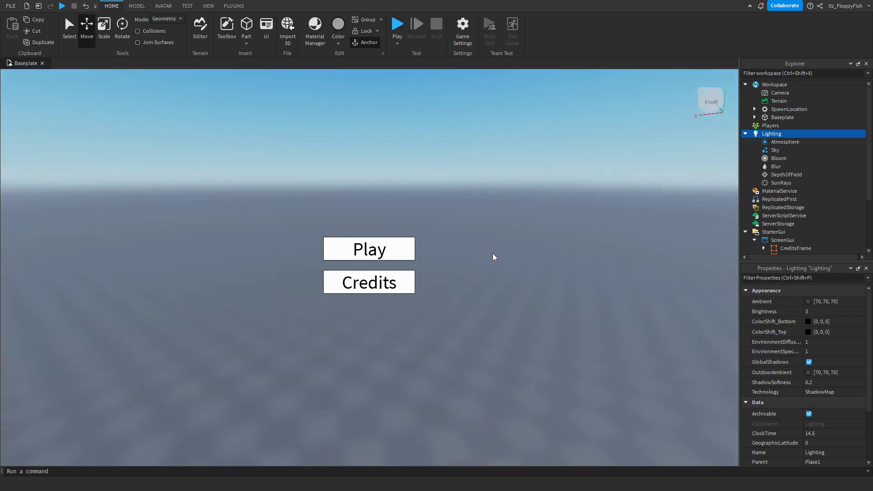
pyautogui.moveTo(494, 257); pyautogui.dragTo(472, 321, button='right')
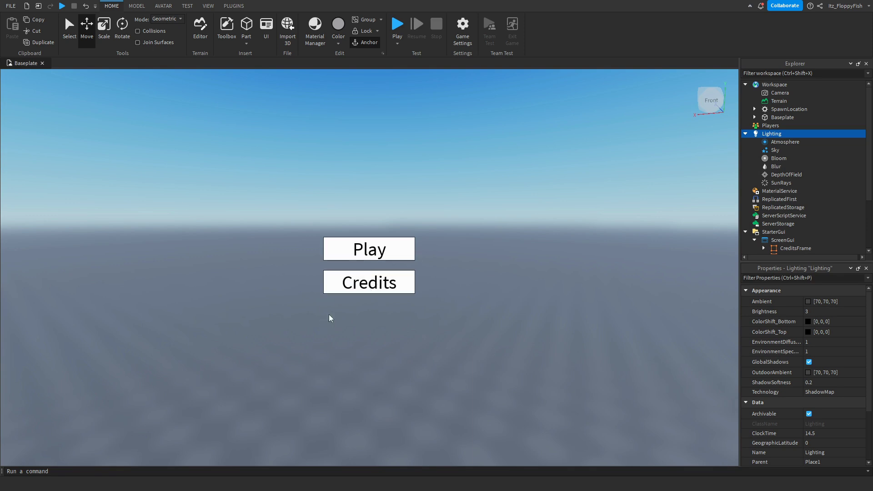
pyautogui.moveTo(330, 198); pyautogui.dragTo(339, 210, button='right')
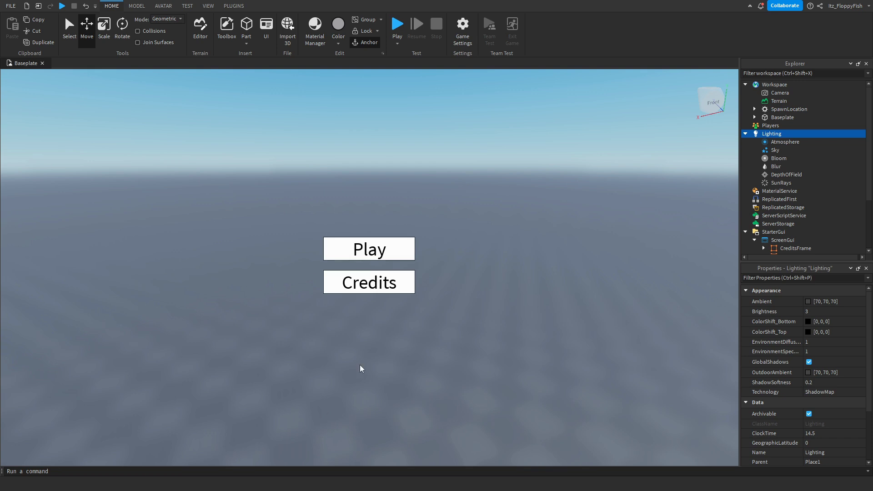
pyautogui.click(407, 303)
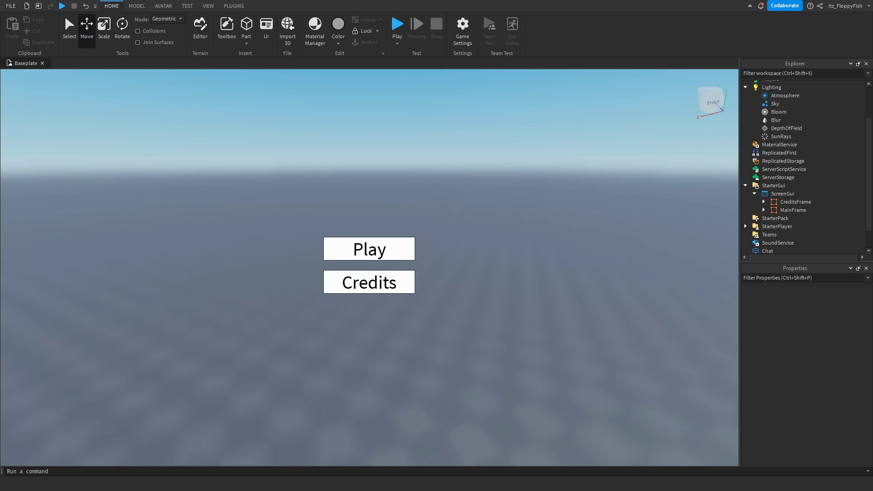
# Expand MainFrame and the Play TextButton, then open the Play button's LocalScript.
pyautogui.click(787, 211)
pyautogui.click(764, 210)
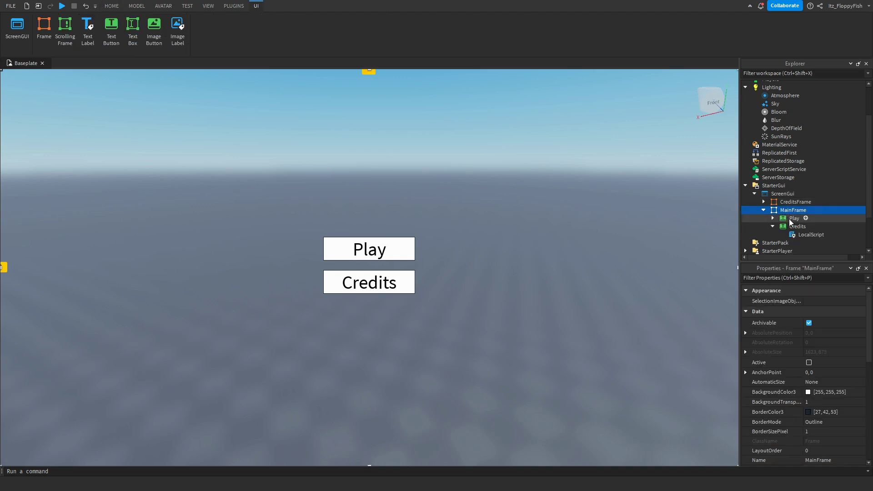
pyautogui.click(790, 219)
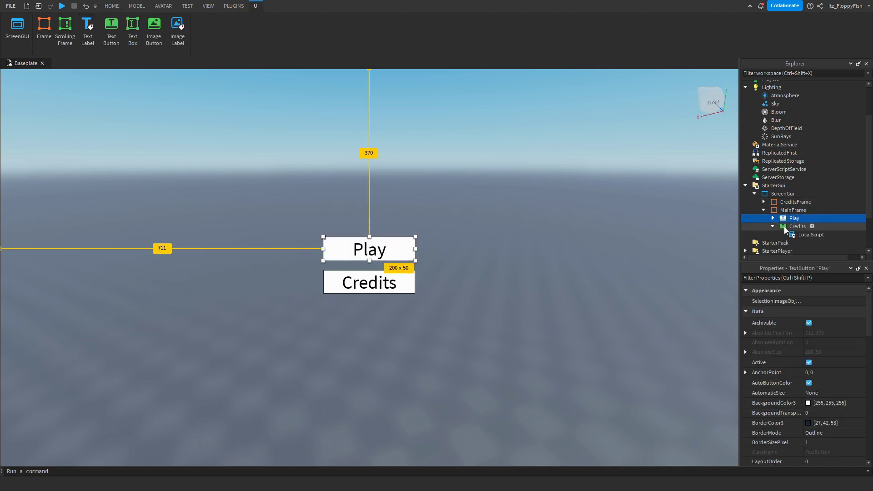
pyautogui.click(772, 226)
pyautogui.click(772, 218)
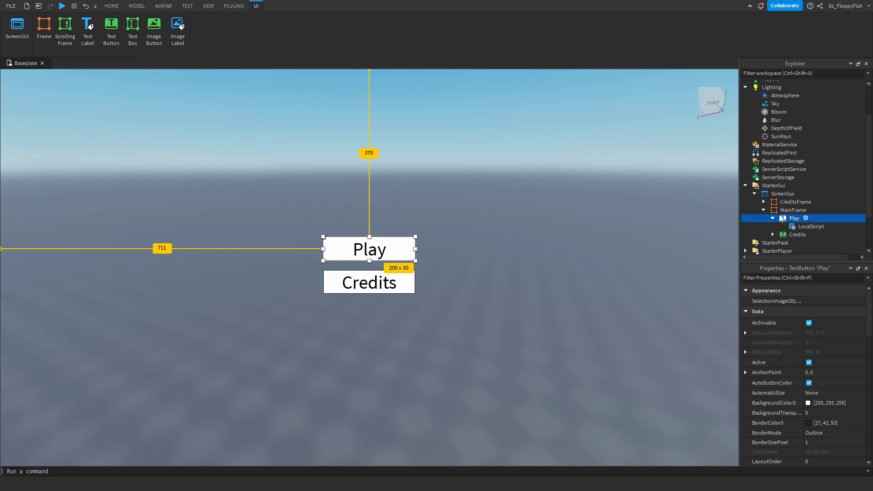
pyautogui.doubleClick(810, 227)
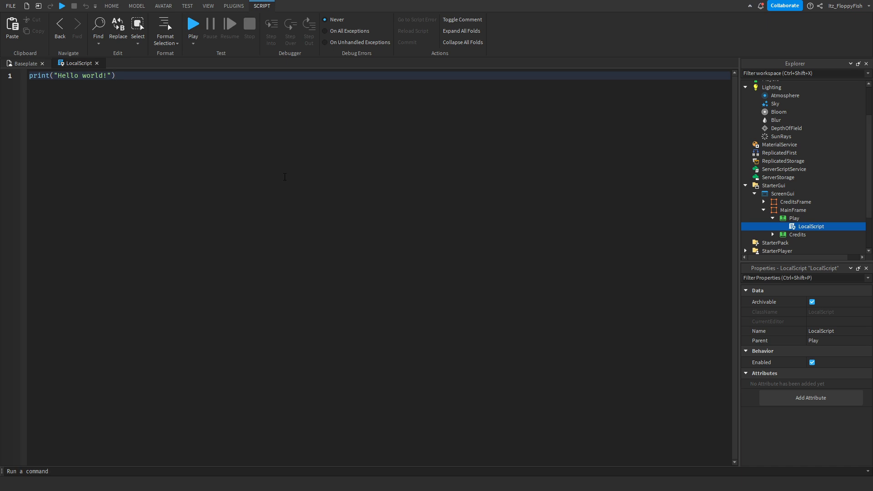
# Replace the Play LocalScript's print line with the pasted tween-and-blur script.
pyautogui.hotkey('ctrl', 'a')
pyautogui.press('BackSpace')
pyautogui.write('local Gui = script.Parent.Parent  script.Parent.MouseButton1Click:Connect(function(clicked) \tGui:TweenPosition(UDim2.new(0,0,1,0), "InOut", "Sine",3.5) \tfor i = 1,25 do \t\twait (0.05) \t\tgame.Lighting.Blur.Size = game.Lighting.Blur.Size - 3  \tend end)')
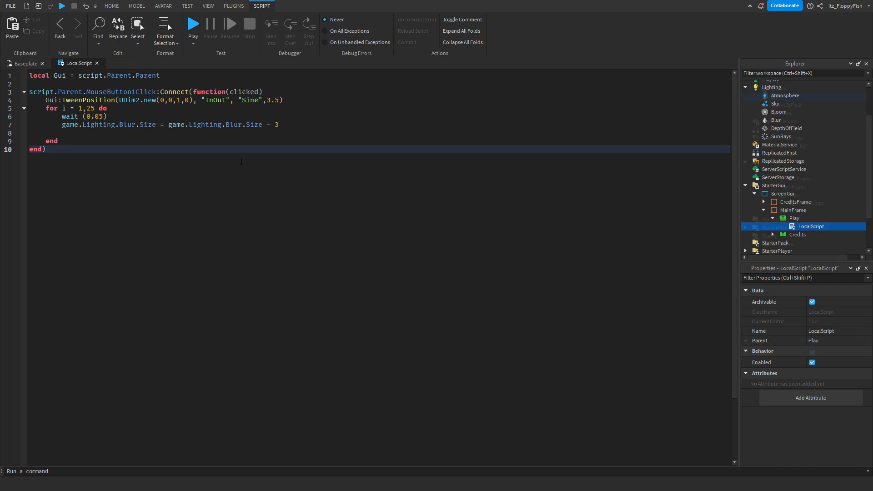
pyautogui.scroll(-3, 800, 159)
# Check the Blur object's Size (24) against the blur-size statement on line 7.
pyautogui.click(775, 97)
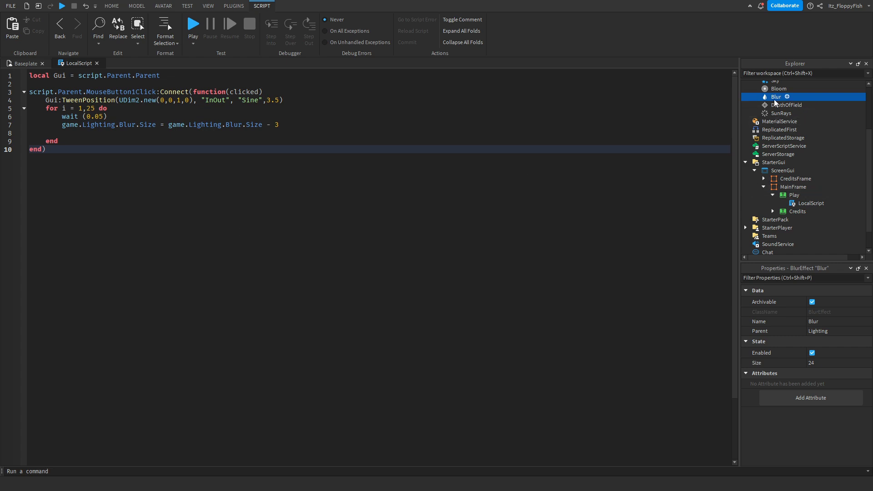
pyautogui.moveTo(62, 124); pyautogui.dragTo(325, 127)
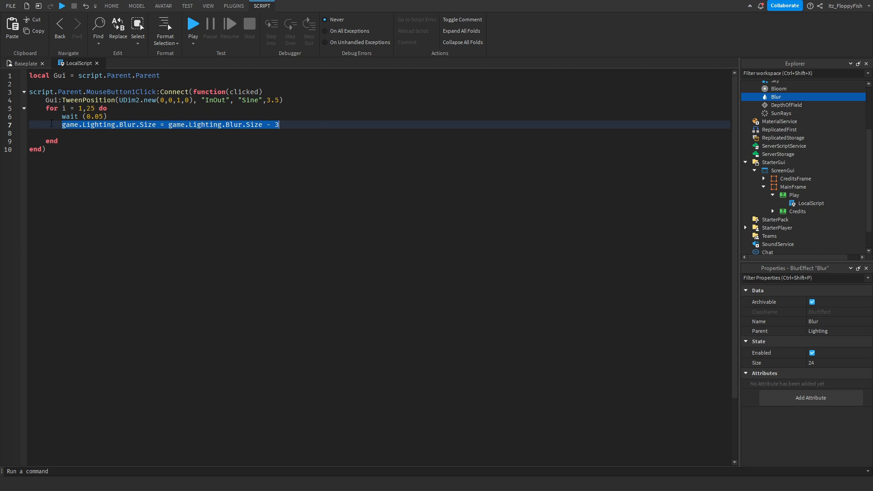
pyautogui.click(62, 127)
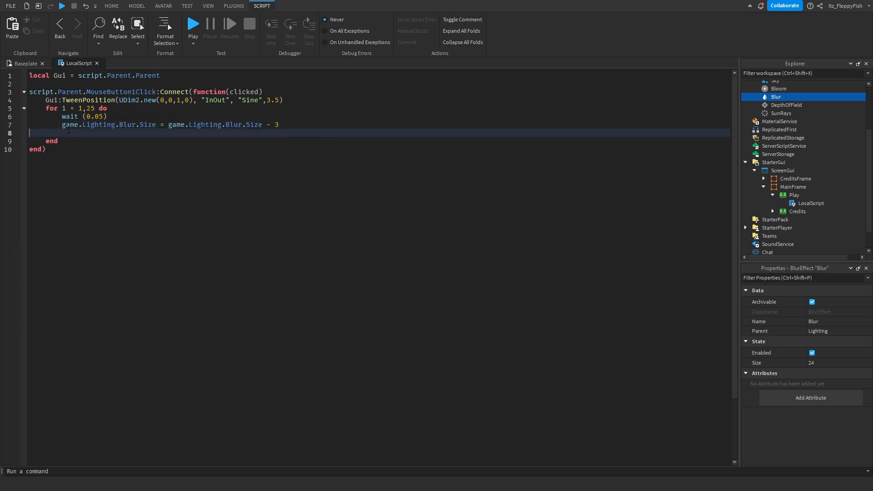
pyautogui.click(104, 125)
pyautogui.hotkey('ctrl', 'Right')
pyautogui.hotkey('ctrl', 'Right')
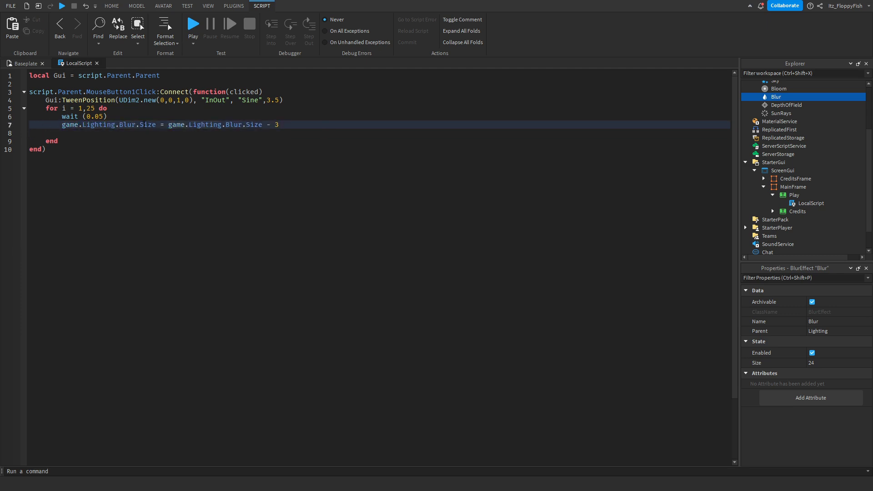
pyautogui.click(131, 187)
pyautogui.moveTo(62, 124); pyautogui.dragTo(283, 134)
pyautogui.hotkey('ctrl', 'End')
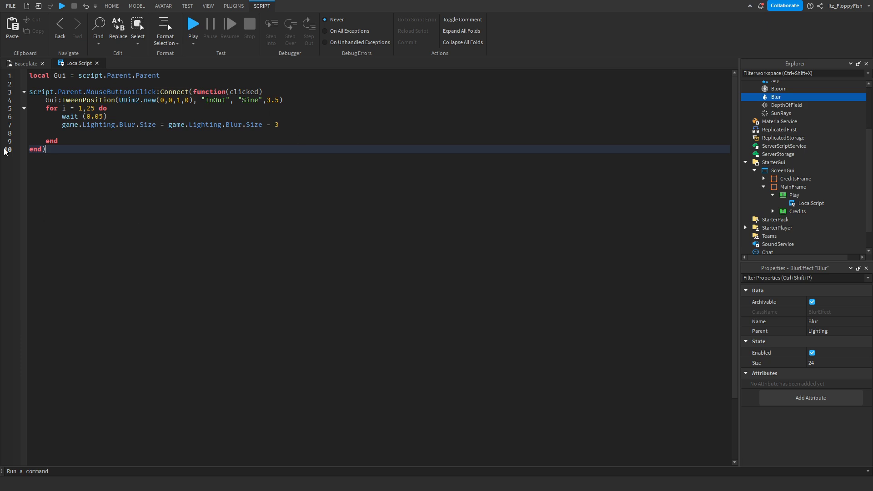
# Close the script tab, start a playtest, and click the in-game Play button to clear menu and blur.
pyautogui.click(97, 63)
pyautogui.click(199, 177)
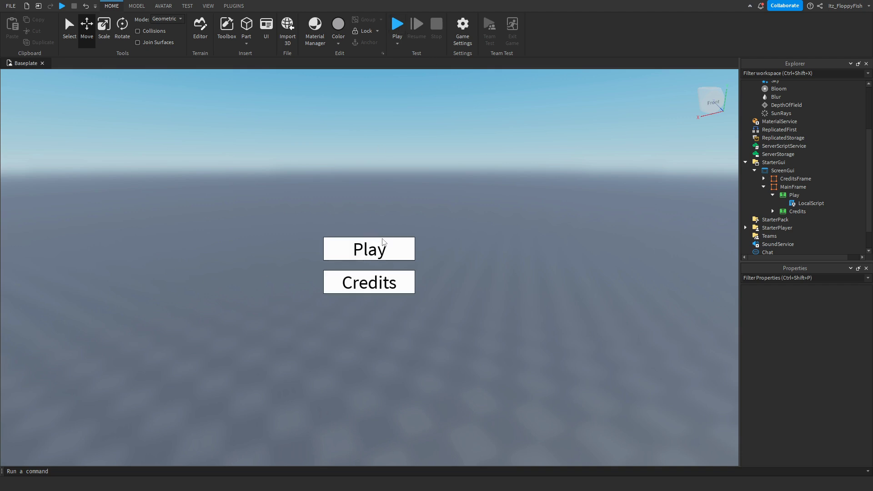
pyautogui.click(397, 26)
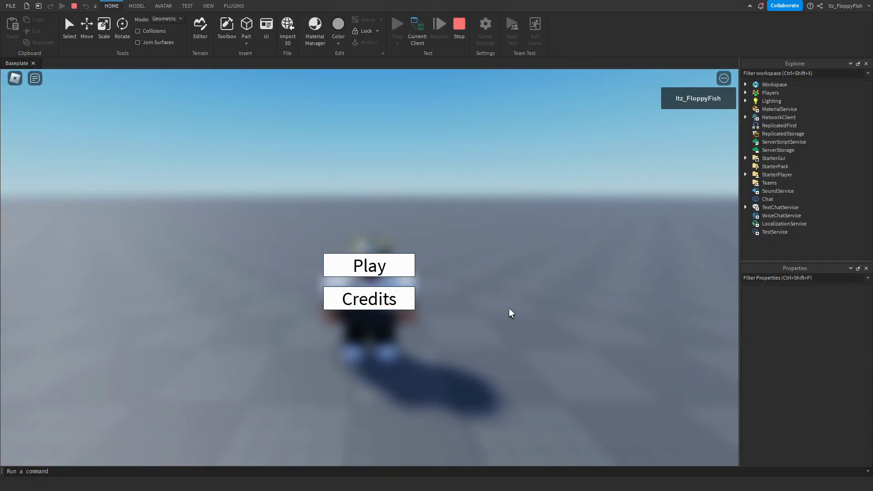
pyautogui.click(399, 268)
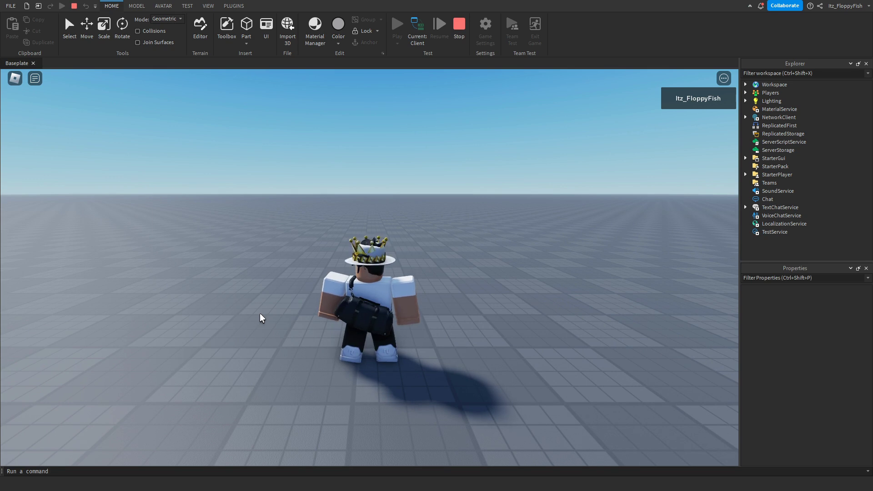
# Walk the avatar around with WASD while orbiting the camera, then stop the playtest.
pyautogui.press('s')
pyautogui.press('w')
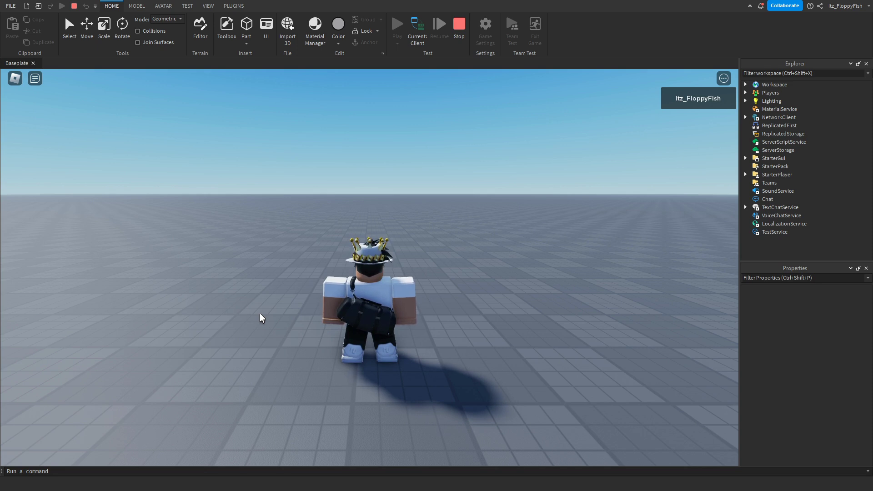
pyautogui.press('d')
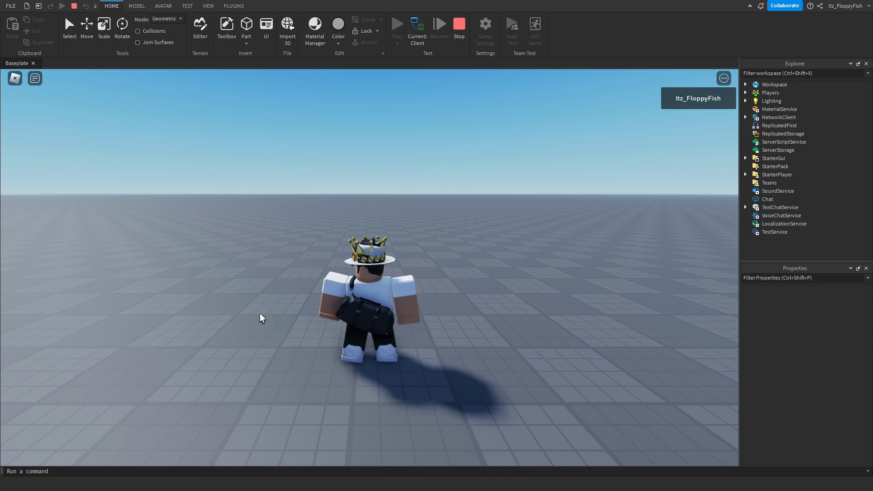
pyautogui.press('a')
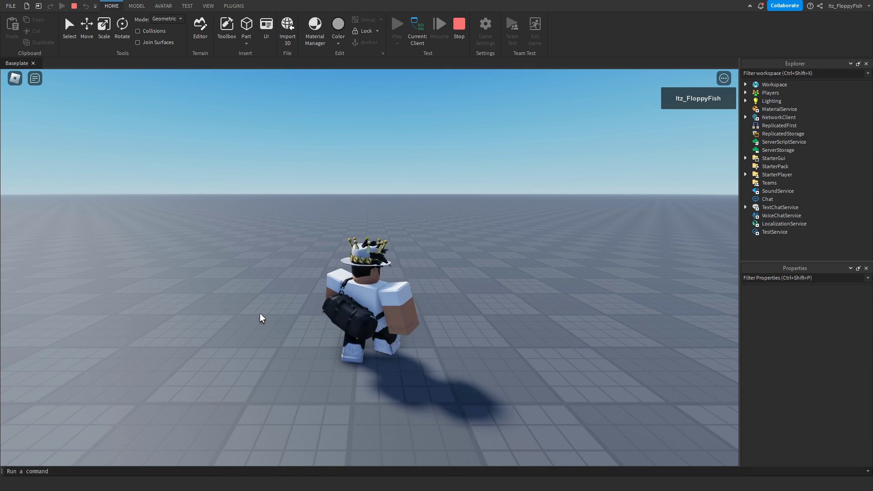
pyautogui.press('w')
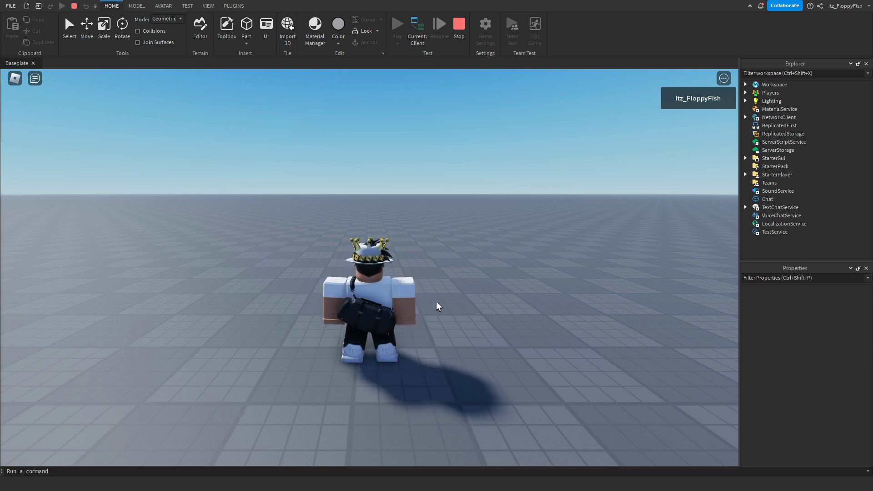
pyautogui.moveTo(421, 296); pyautogui.dragTo(412, 304, button='right')
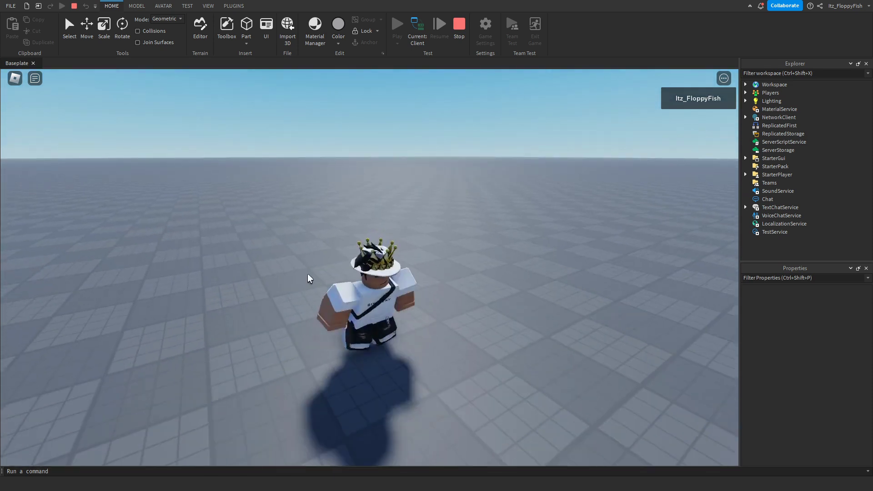
pyautogui.moveTo(355, 233); pyautogui.dragTo(316, 350, button='right')
pyautogui.press('w')
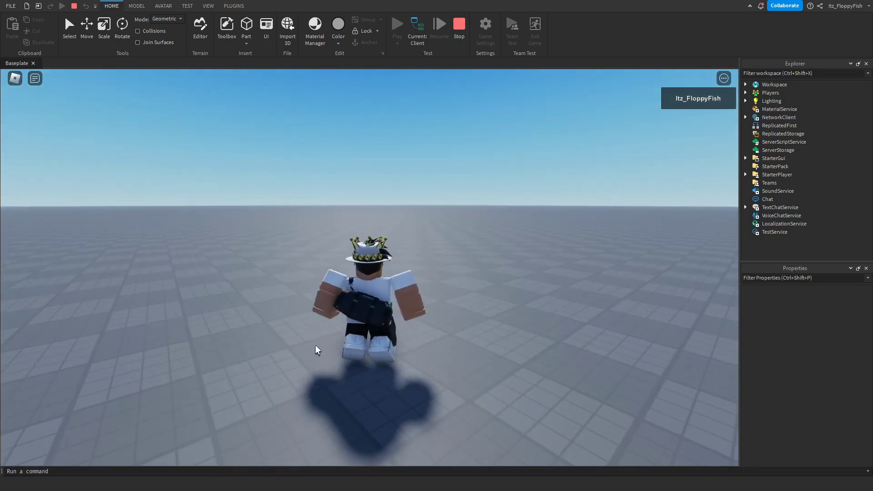
pyautogui.moveTo(341, 320); pyautogui.dragTo(413, 283, button='right')
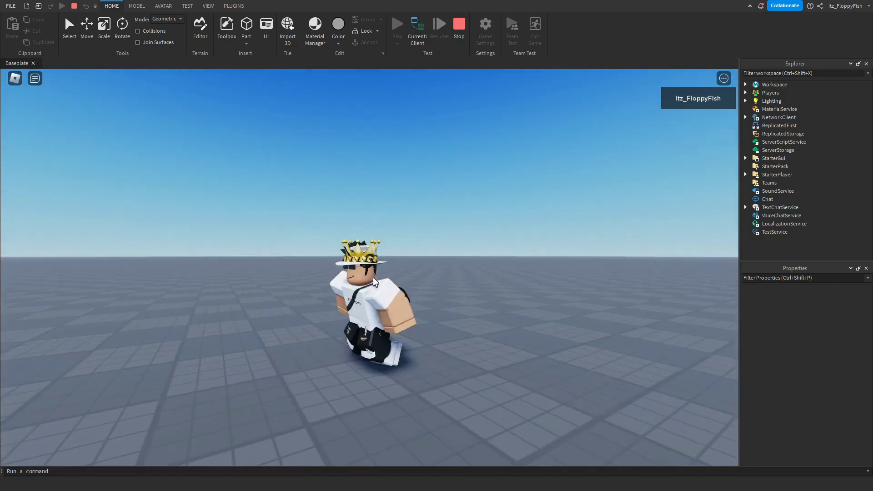
pyautogui.hotkey('shift', 'F5')
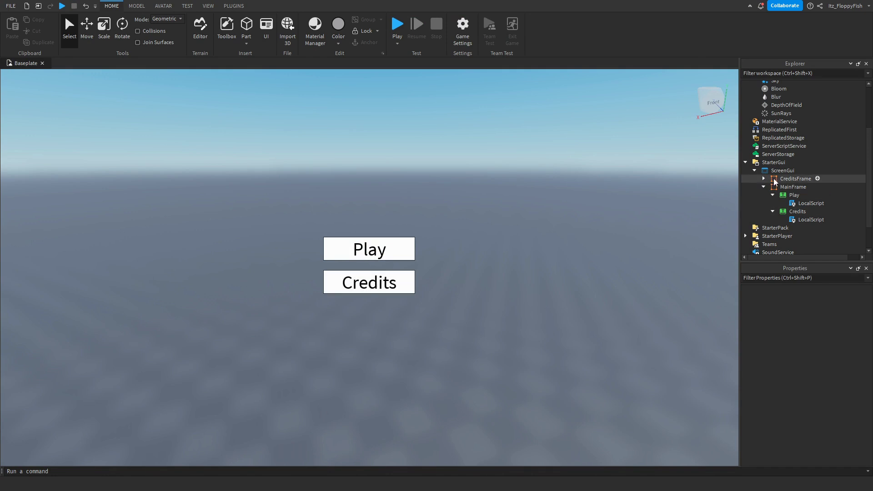
# Open the Credits button's LocalScript and replace its print line with the pasted CreditsFrame toggle code.
pyautogui.click(784, 187)
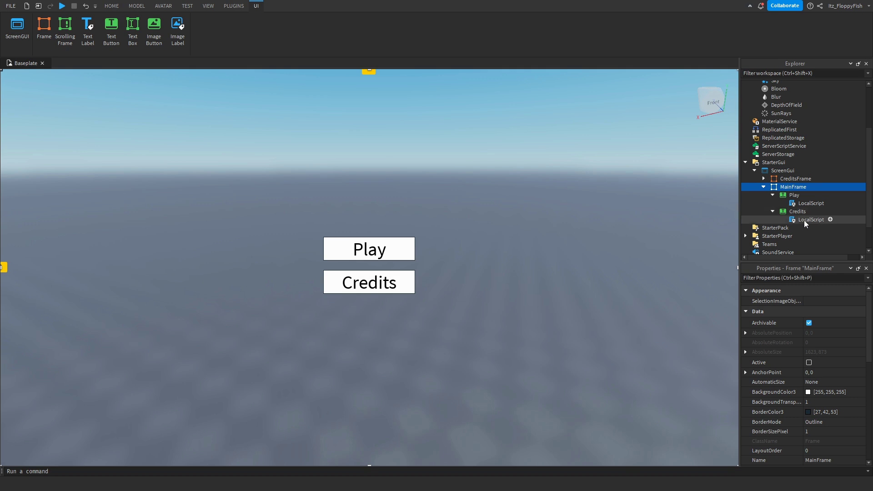
pyautogui.doubleClick(803, 220)
pyautogui.click(388, 168)
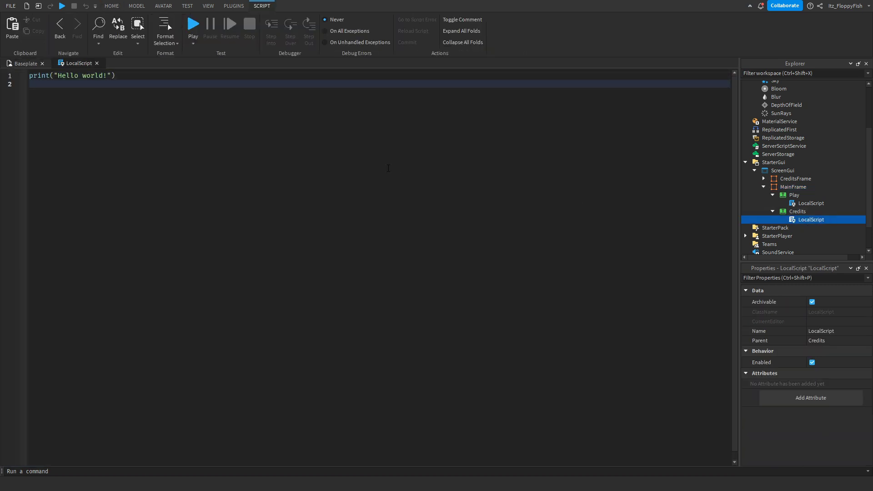
pyautogui.hotkey('ctrl', 'a')
pyautogui.press('BackSpace')
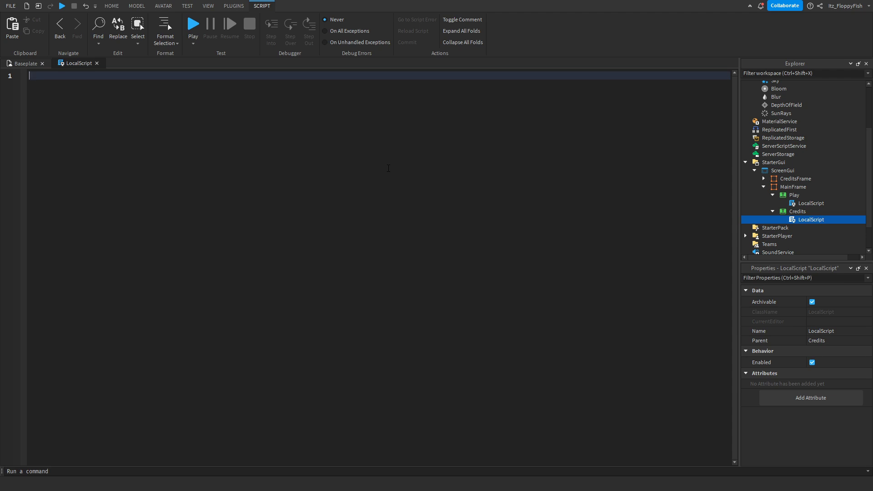
pyautogui.write('script.Parent.MouseButton1Click:Connect(function() \tscript.Parent.Parent.Parent.CreditsFrame.Visible = not script.Parent.Parent.Parent.CreditsFrame.Visible  \tif script.Parent.Parent.Parent.CreditsFrame.Visible then \t\tscript.Parent.Parent.Visible = false \telse script.Parent.Parent.Visible = true \tend end)')
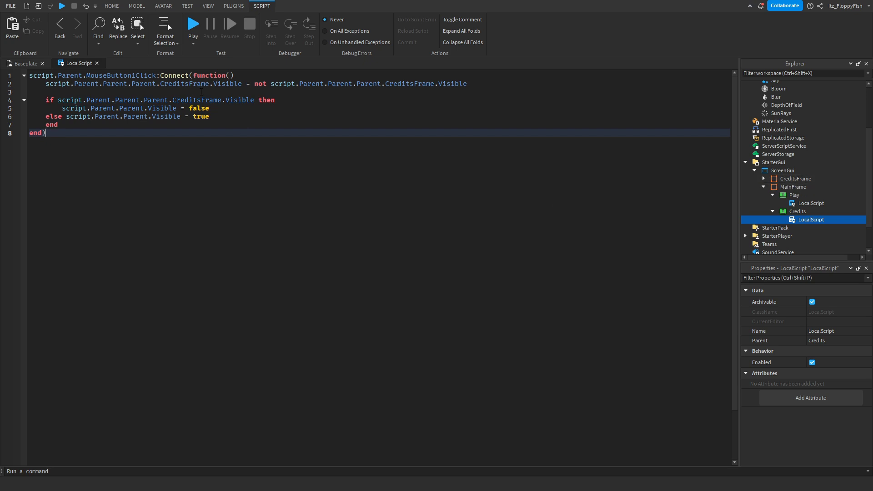
pyautogui.click(186, 83)
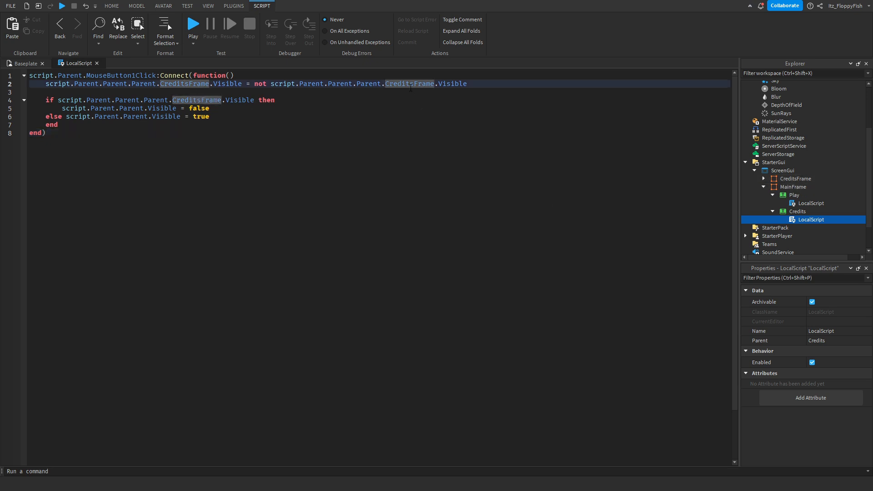
pyautogui.click(792, 181)
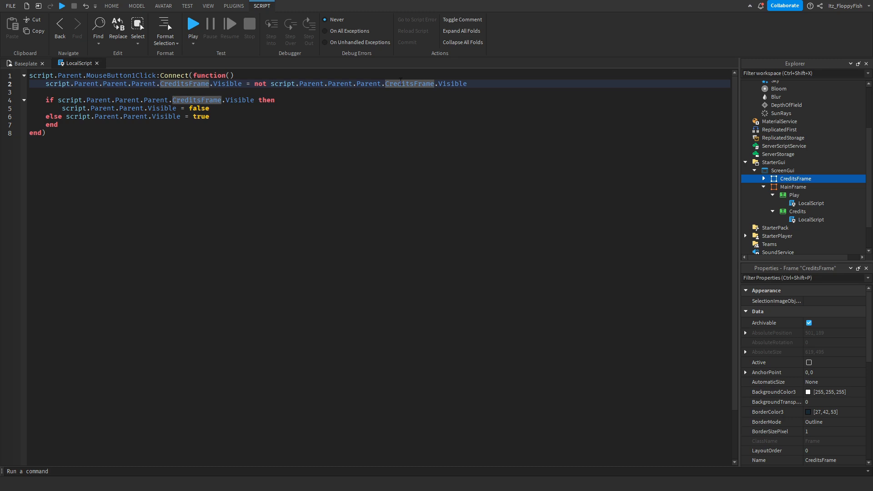
pyautogui.click(393, 159)
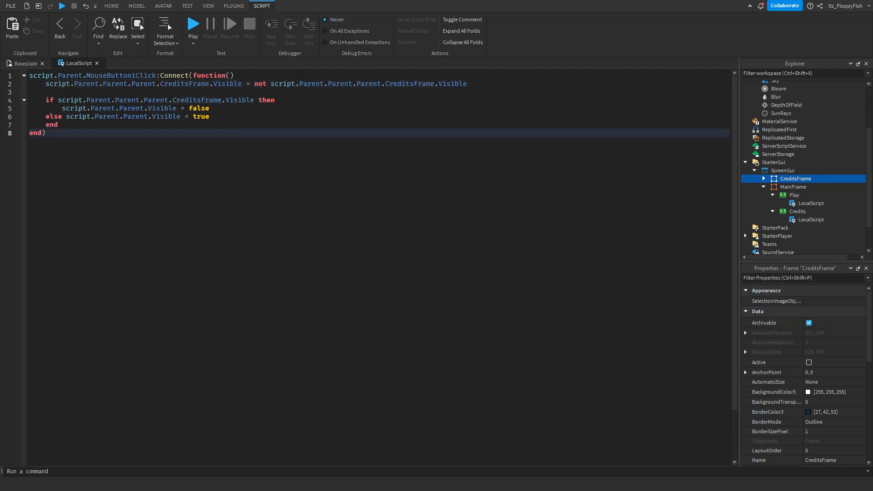
# Close the Credits script, expand CreditsFrame, and open the CreditsClose button's LocalScript.
pyautogui.click(96, 64)
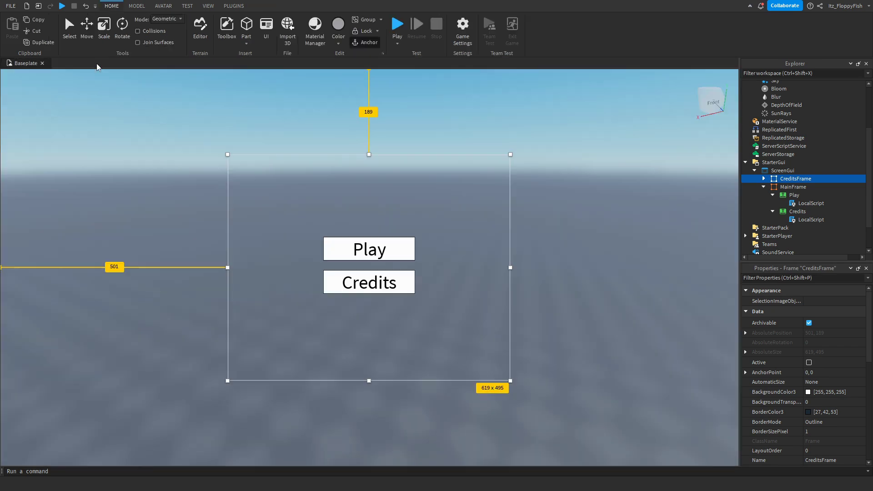
pyautogui.click(181, 173)
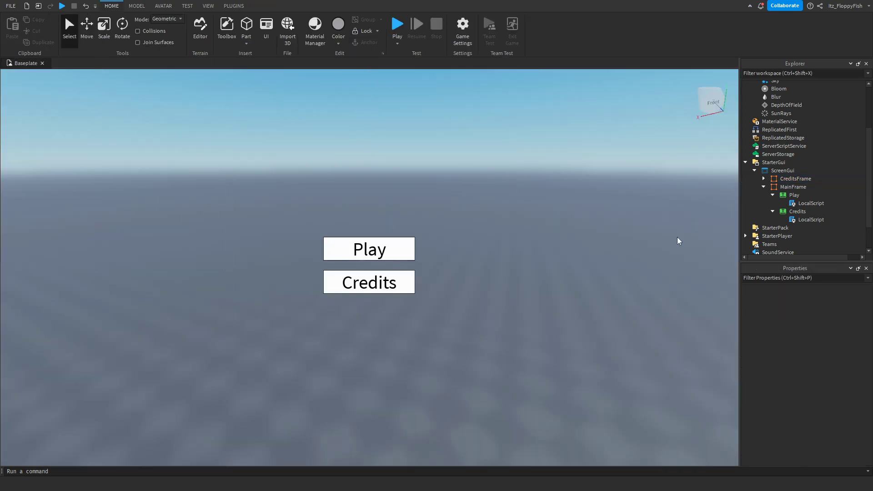
pyautogui.click(763, 178)
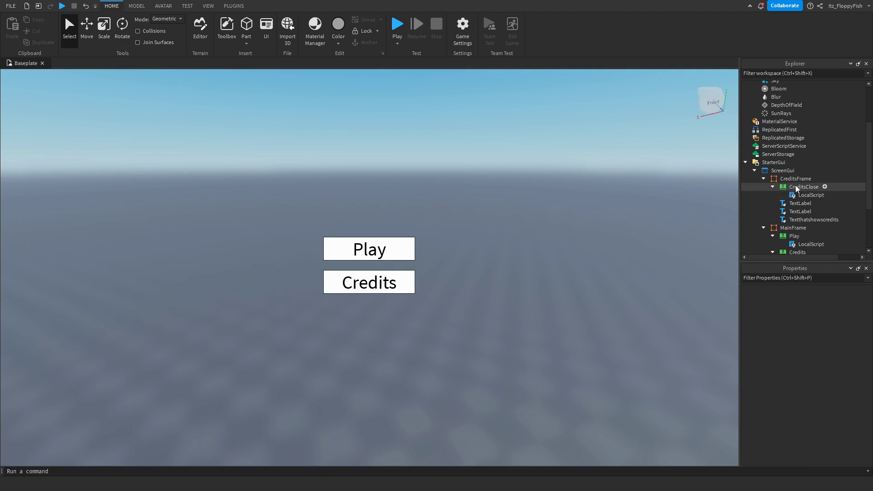
pyautogui.doubleClick(804, 195)
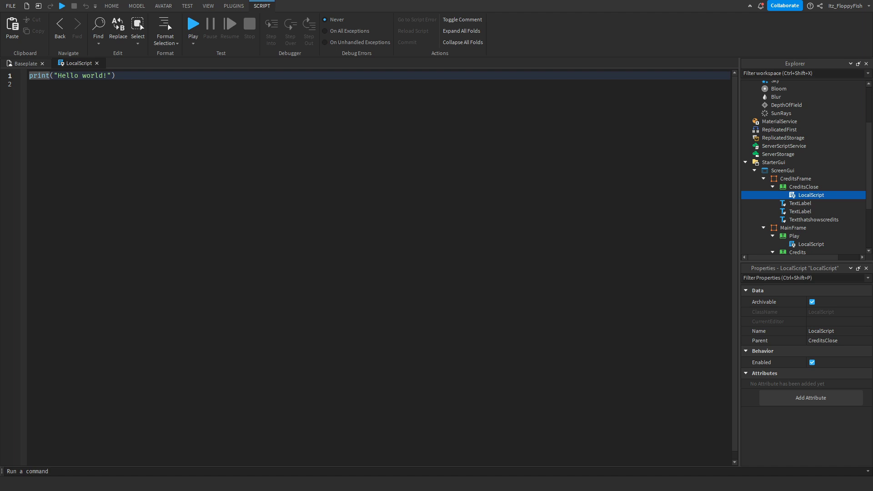
# Replace the CreditsClose print line with the pasted close code restoring MainFrame, then close the tab.
pyautogui.click(70, 196)
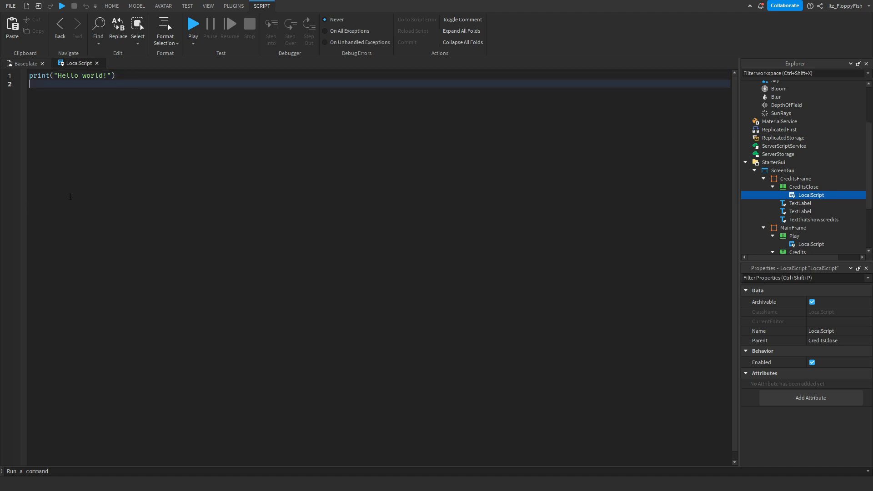
pyautogui.hotkey('ctrl', 'a')
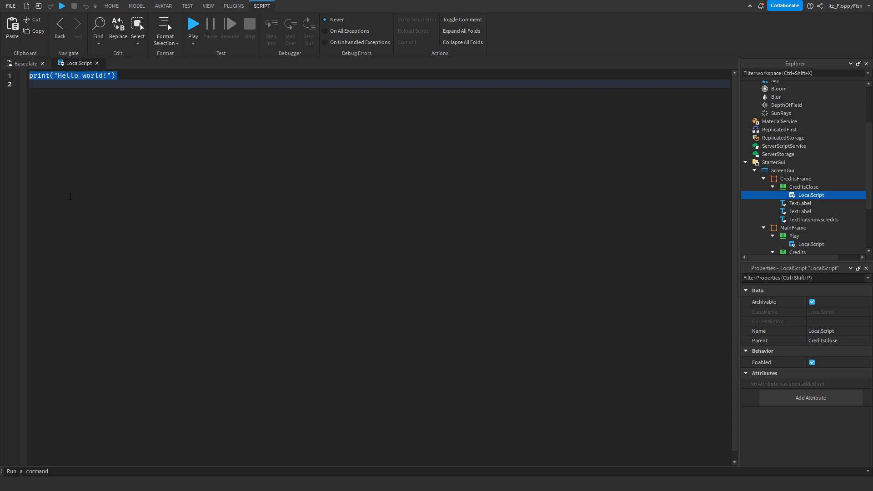
pyautogui.press('BackSpace')
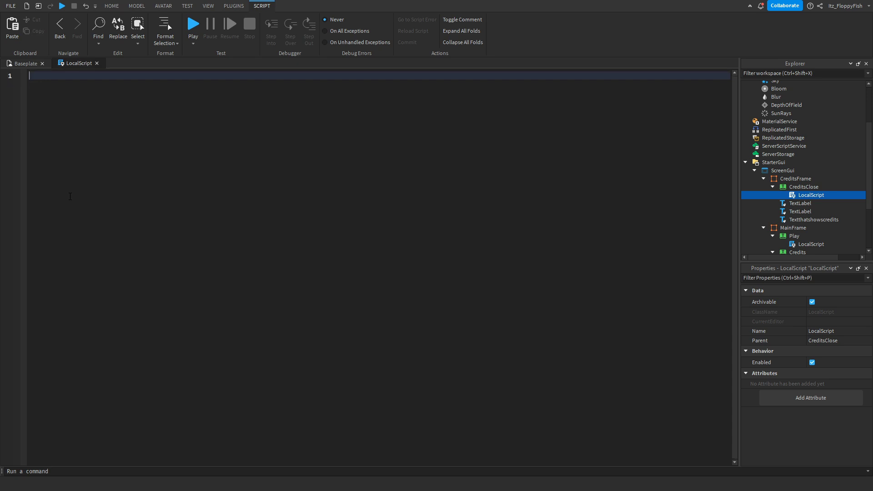
pyautogui.write('script.Parent.MouseButton1Click:Connect(function() \tscript.Parent.Parent.Visible = false  \tif not script.Parent.Parent.Visible then \t\tscript.Parent.Parent.Parent.MainFrame.Visible = true \tend end)')
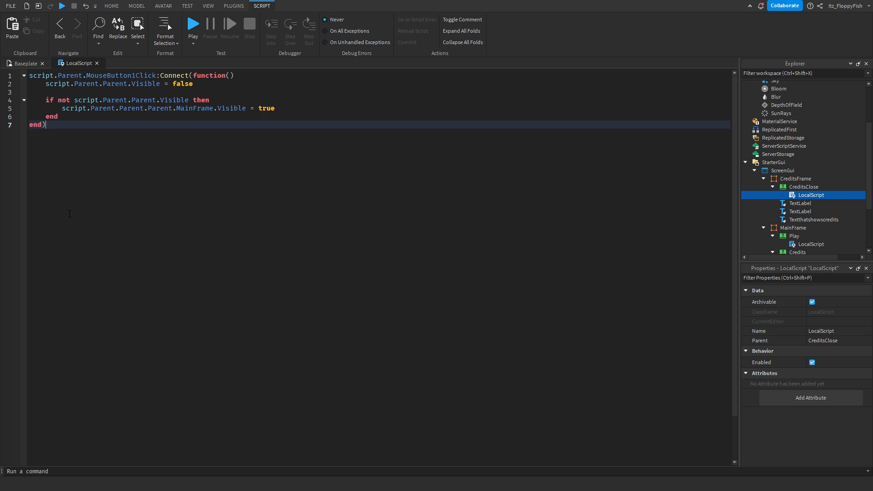
pyautogui.click(785, 228)
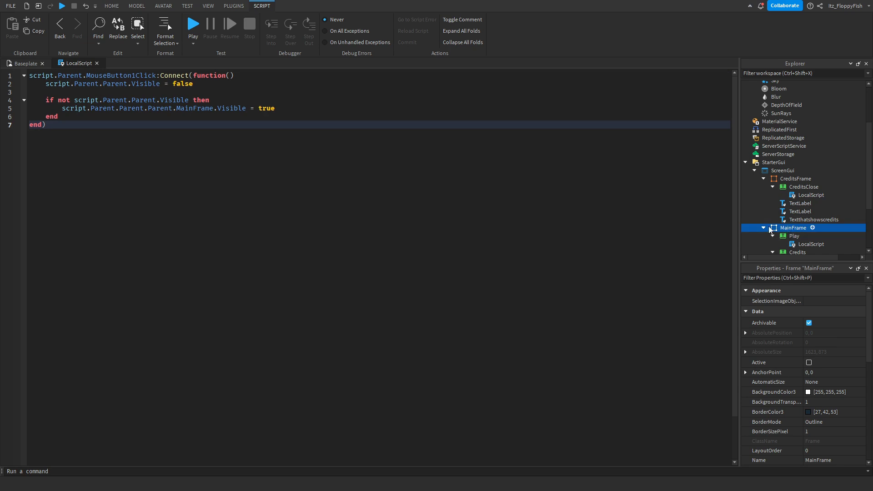
pyautogui.doubleClick(184, 108)
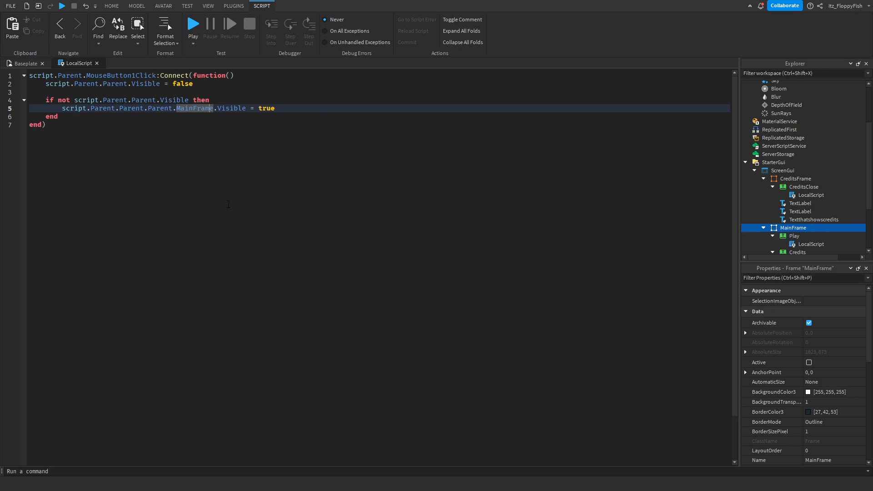
pyautogui.click(228, 205)
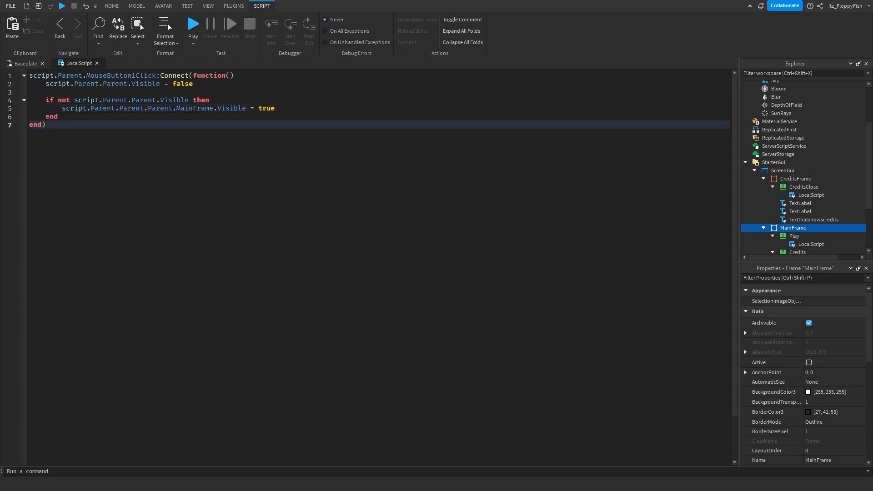
pyautogui.click(96, 63)
pyautogui.click(223, 205)
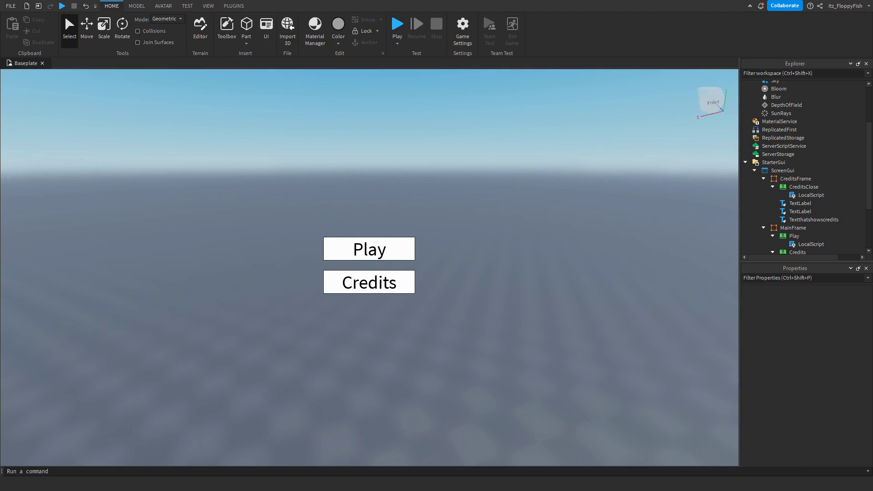
pyautogui.click(396, 25)
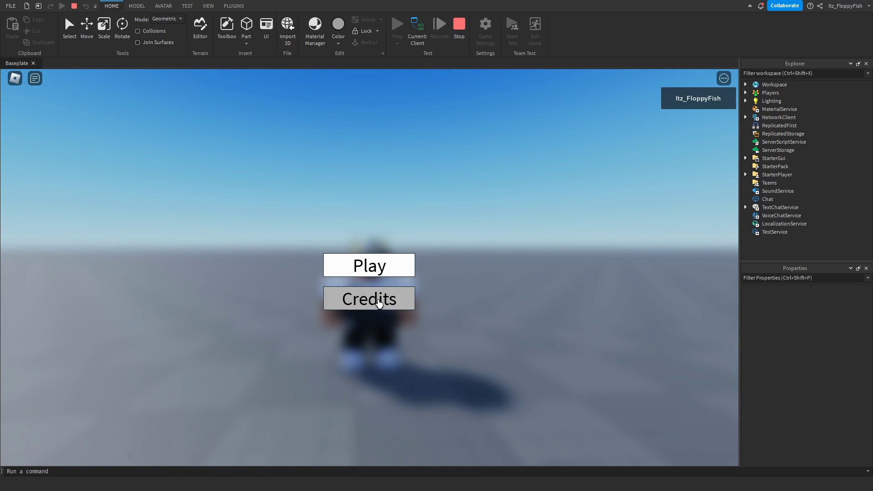
pyautogui.click(379, 304)
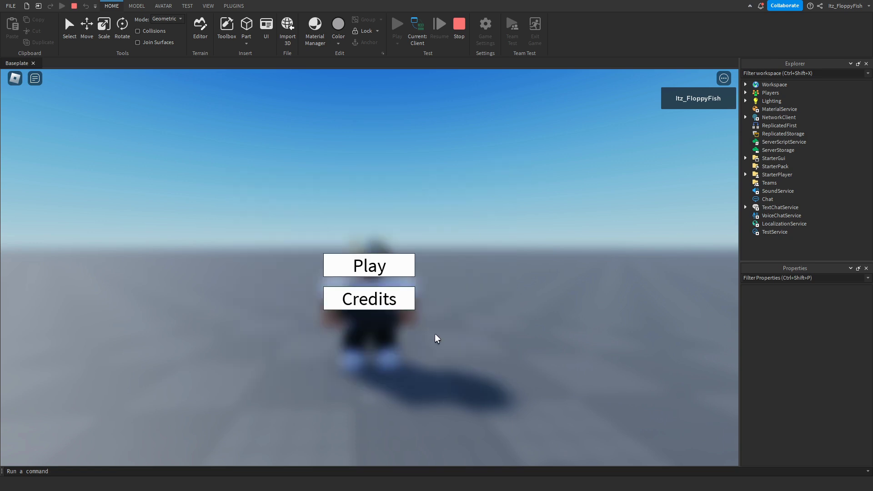
pyautogui.click(381, 307)
pyautogui.click(506, 172)
pyautogui.click(382, 295)
pyautogui.click(502, 172)
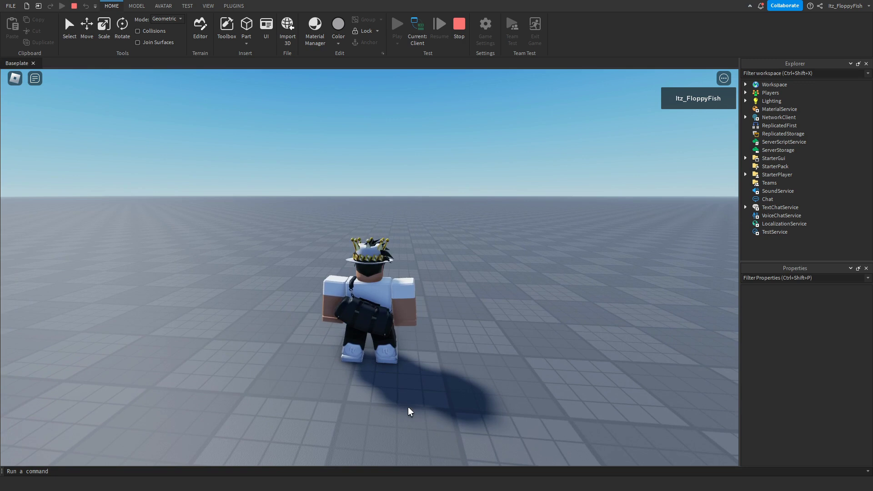
pyautogui.press('a')
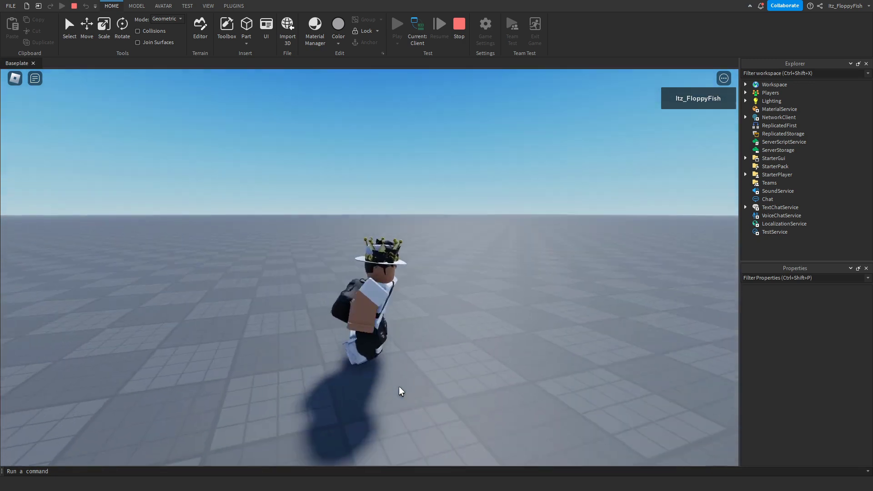
pyautogui.press('s')
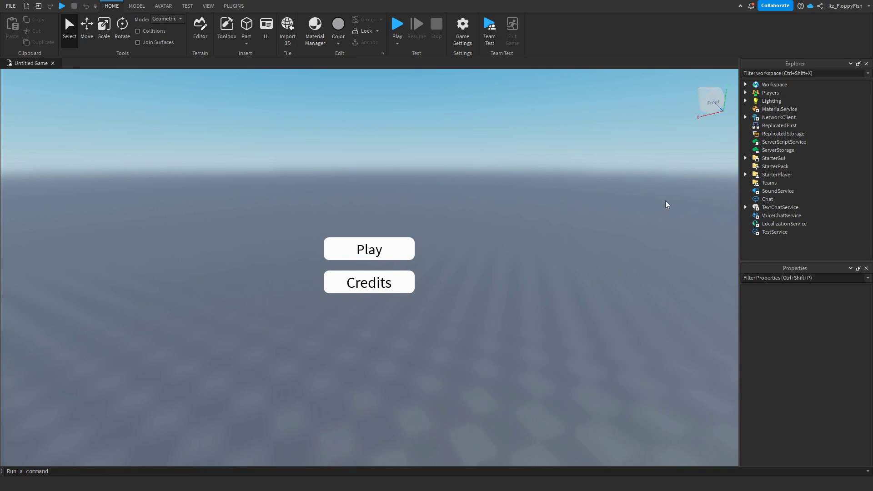
# Select the ScreenGui under StarterGui and uncheck its ResetOnSpawn property.
pyautogui.click(746, 158)
pyautogui.click(763, 167)
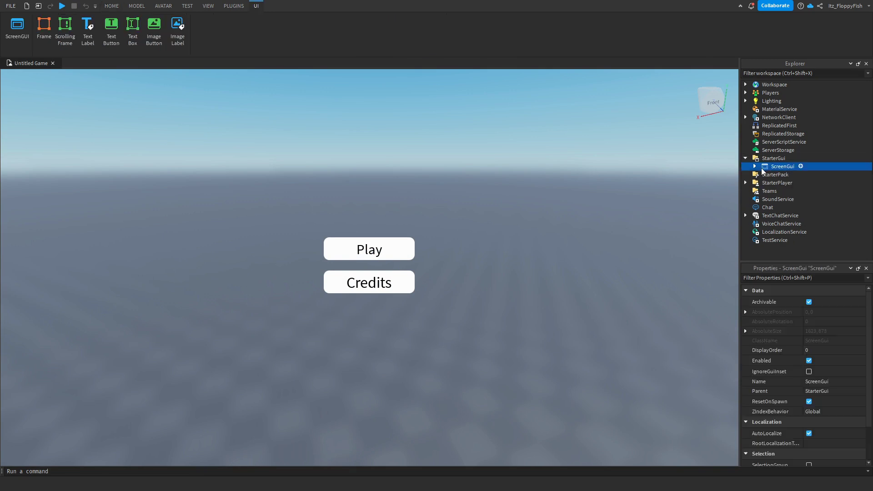
pyautogui.click(754, 167)
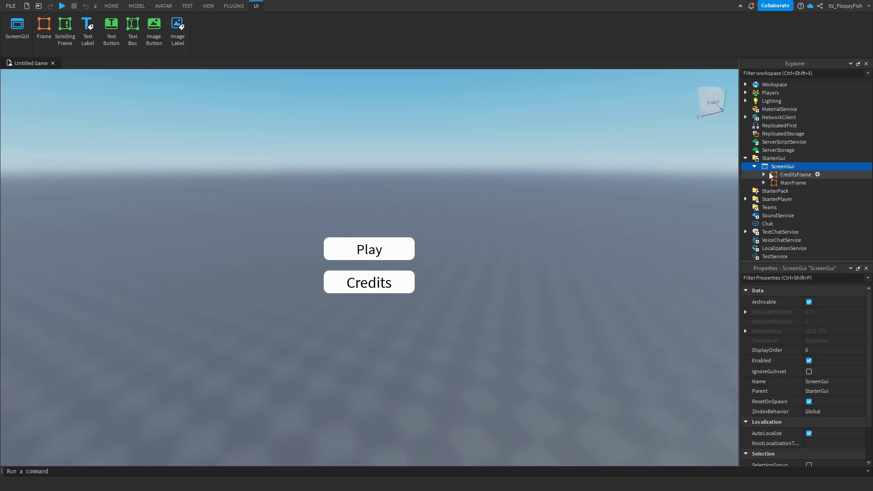
pyautogui.scroll(-1, 808, 355)
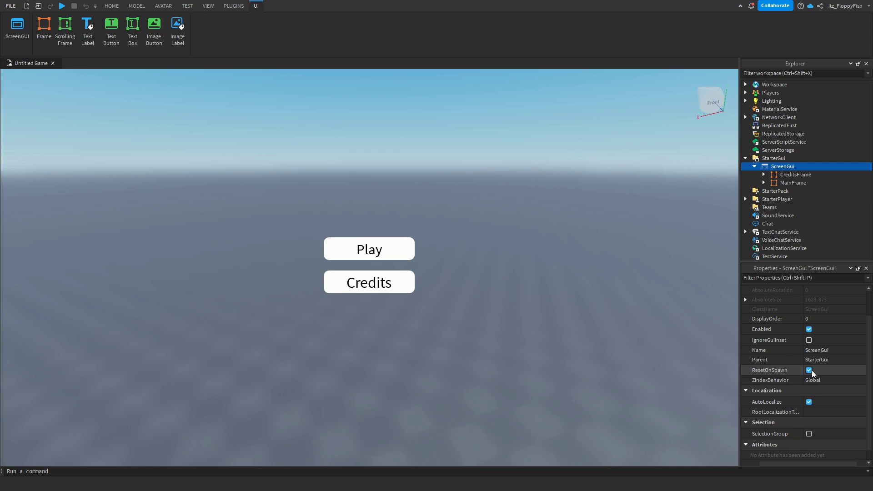
pyautogui.click(812, 371)
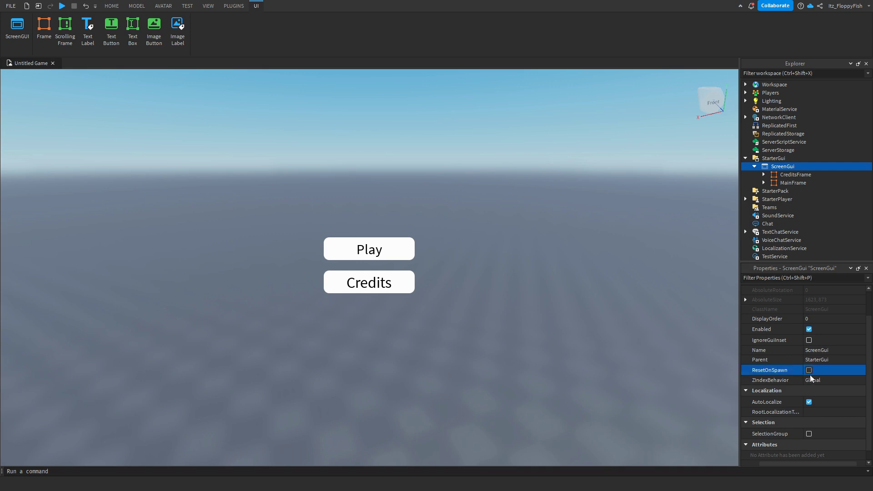